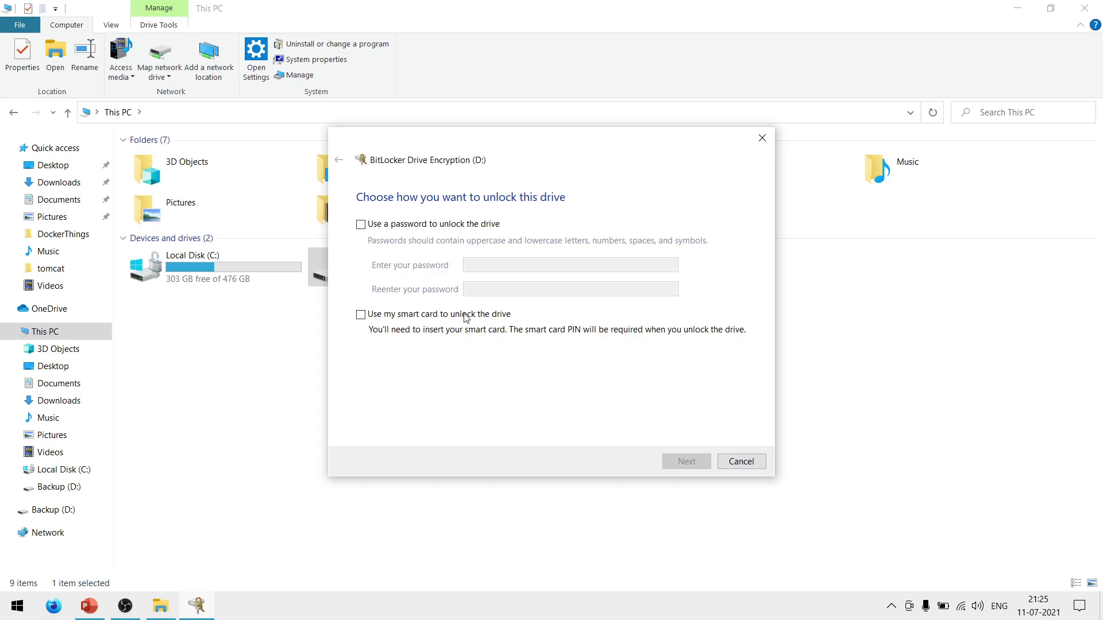
Protect Backup (D:) with an unlock password, entered and confirmed, then continue
{"action": "left_click", "coordinate": [434, 228]}
{"action": "left_click", "coordinate": [535, 266]}
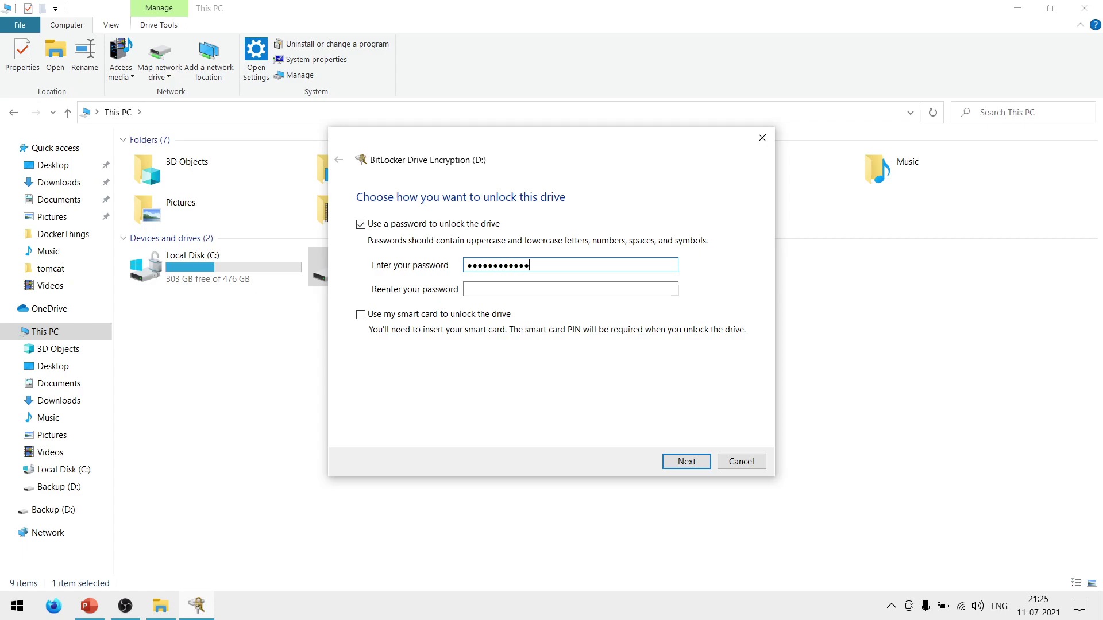
{"action": "key", "text": "ctrl+a"}
{"action": "type", "text": "a"}
{"action": "left_click", "coordinate": [570, 289]}
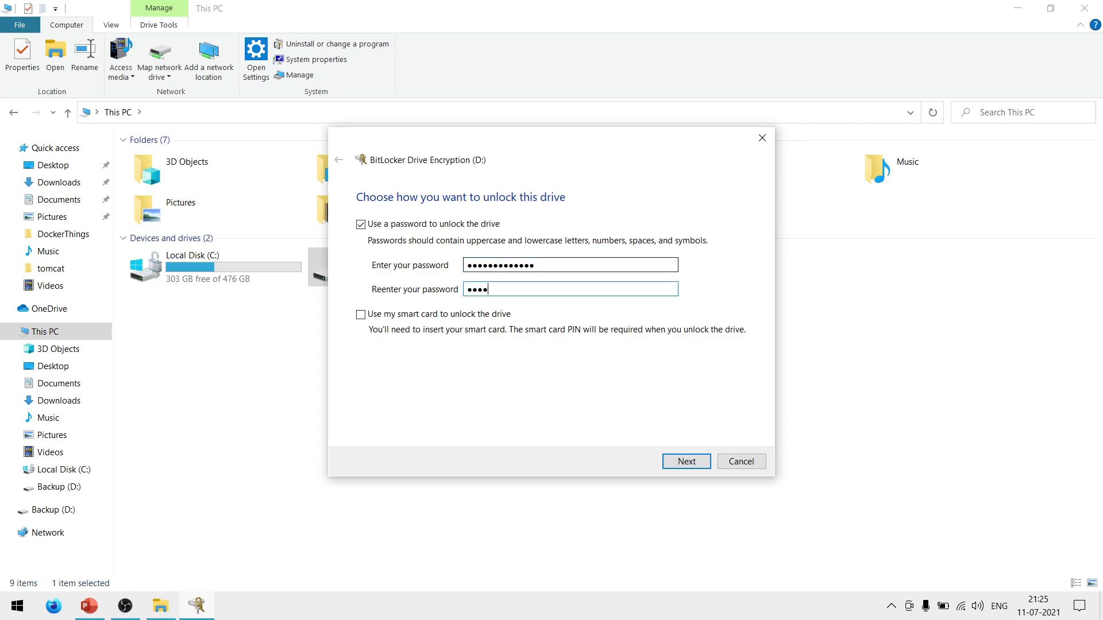
{"action": "type", "text": "a"}
{"action": "left_click", "coordinate": [674, 458]}
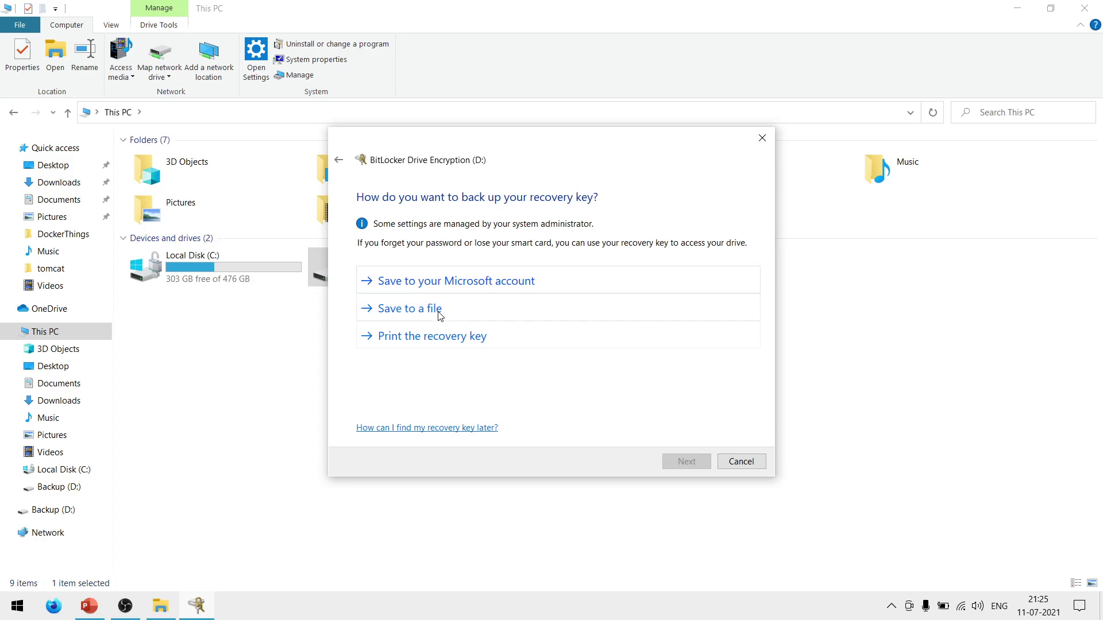
Print the recovery key with Microsoft Print to PDF, saved as 'pd' on the Desktop
{"action": "left_click", "coordinate": [447, 344]}
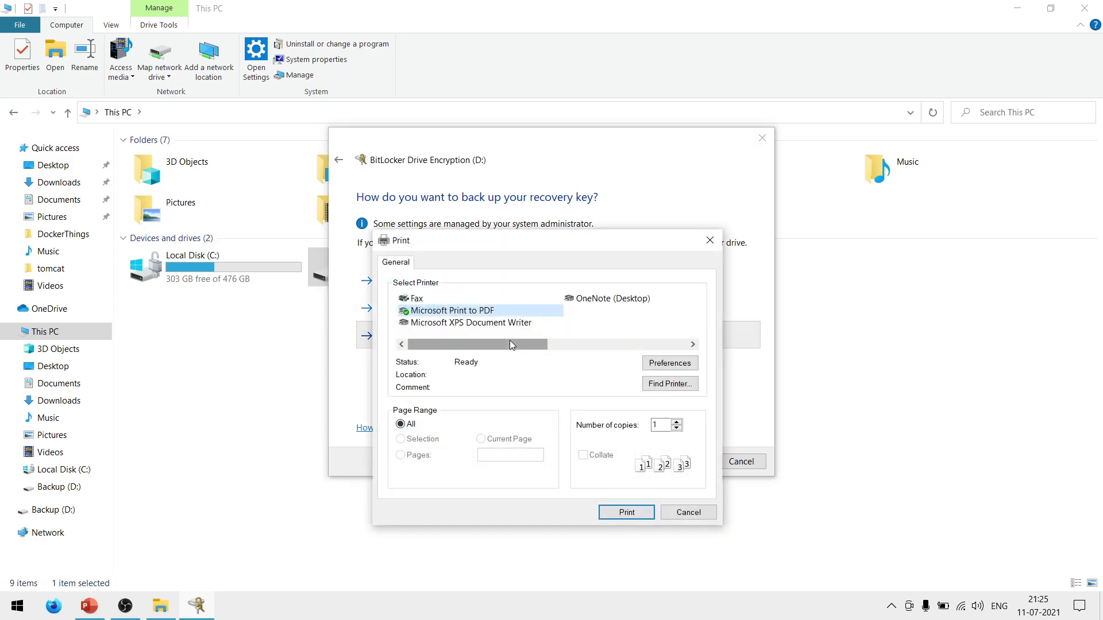
{"action": "left_click", "coordinate": [633, 513]}
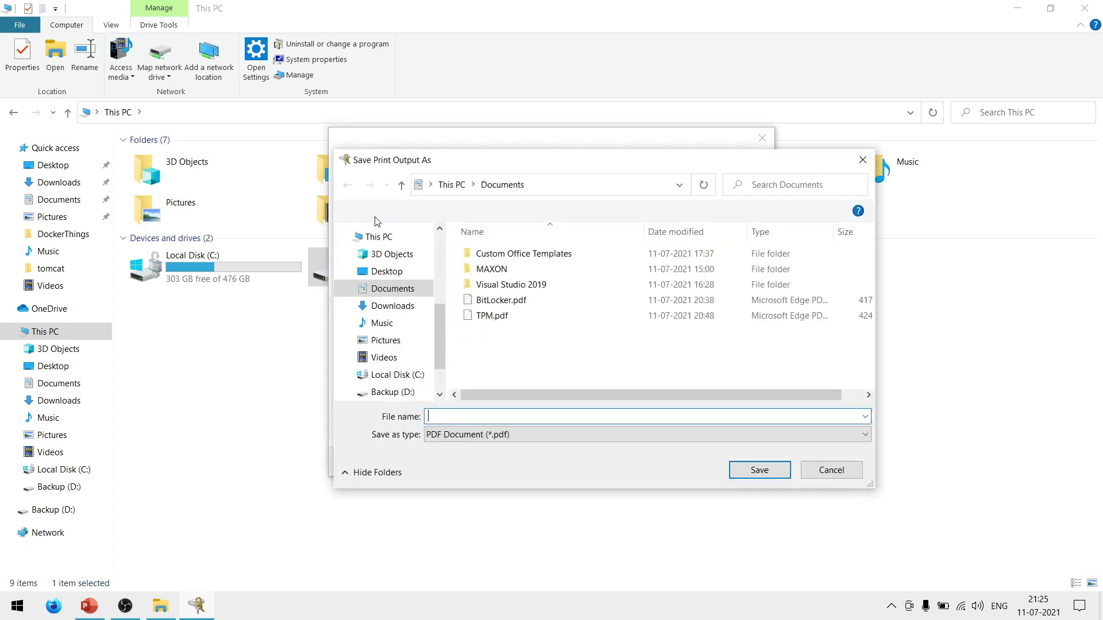
{"action": "left_click", "coordinate": [387, 271]}
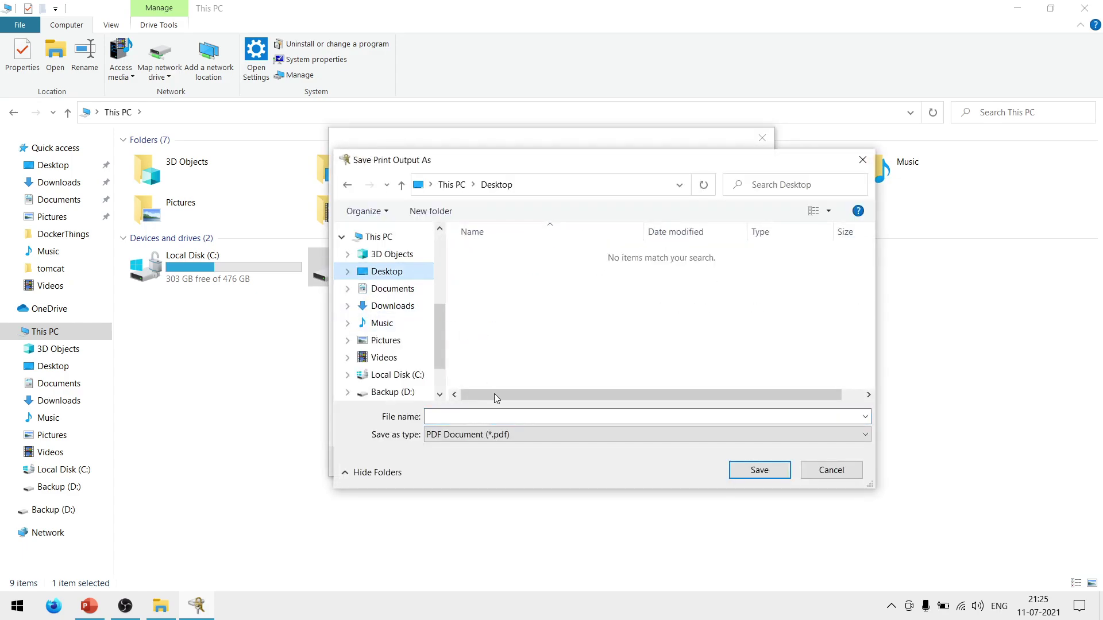
{"action": "left_click", "coordinate": [483, 421]}
{"action": "type", "text": "pd"}
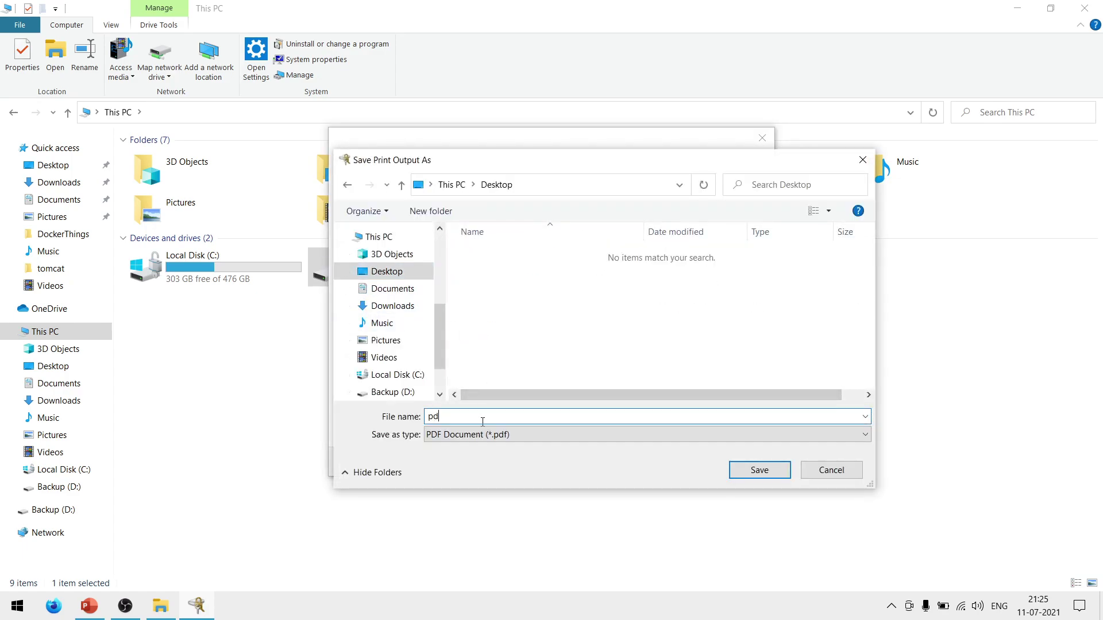
{"action": "left_click", "coordinate": [758, 470]}
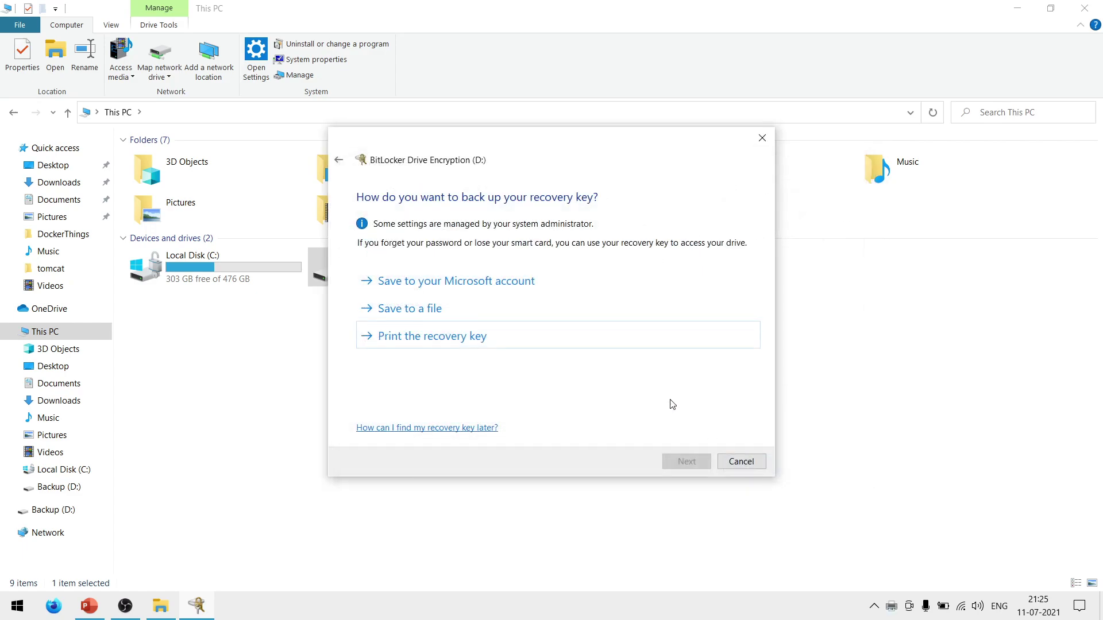
{"action": "left_click", "coordinate": [681, 462]}
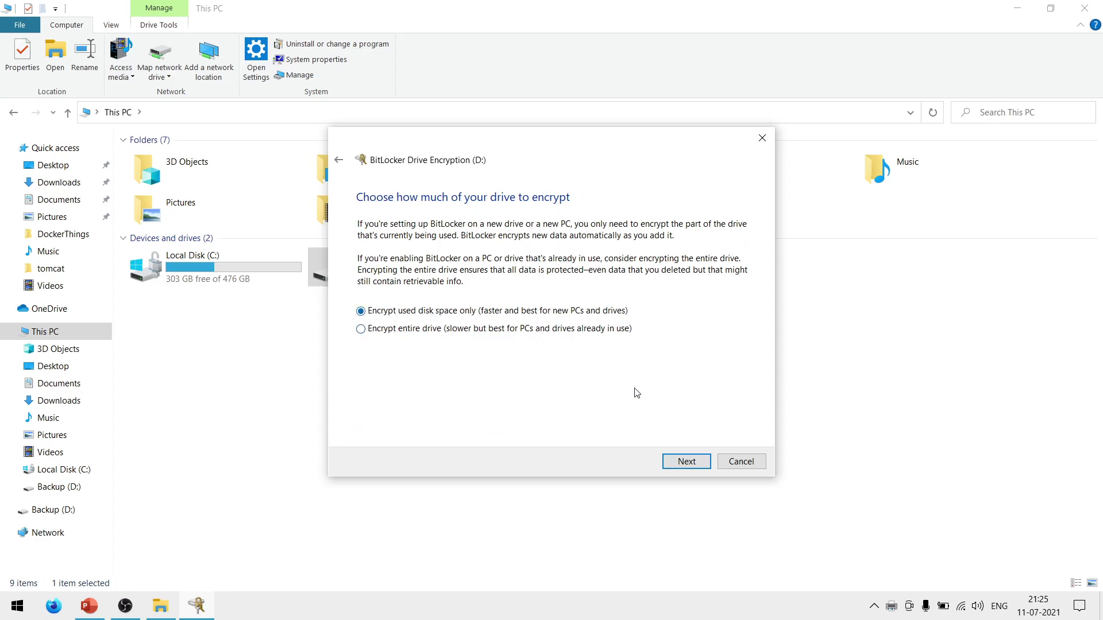
Encrypt only the used disk space of Backup (D:) in Compatible mode and start encryption
{"action": "left_click", "coordinate": [686, 463]}
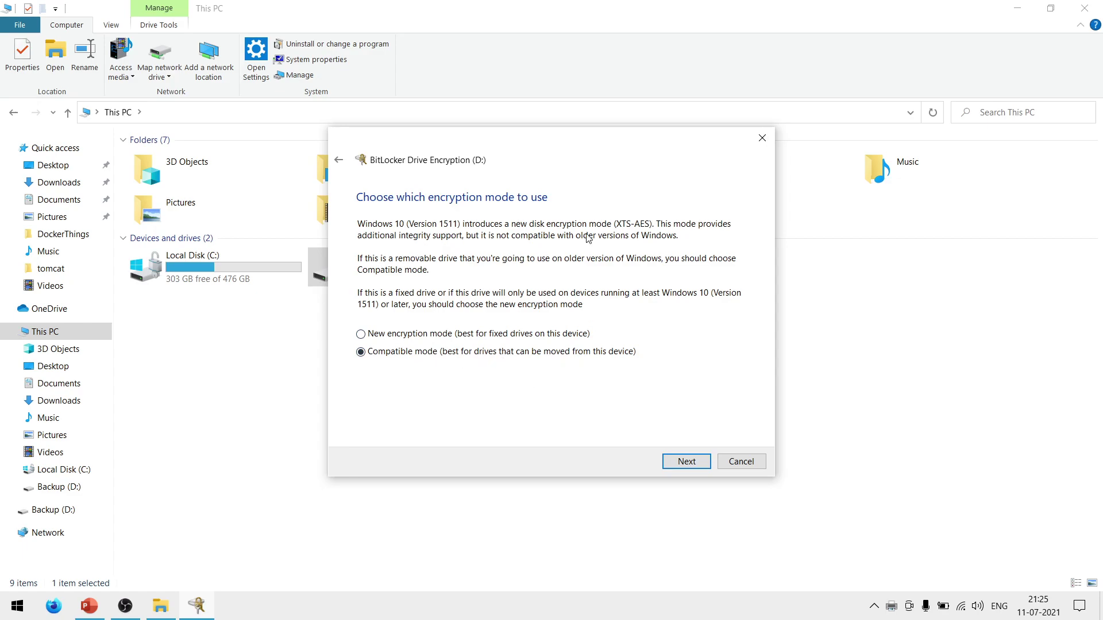
{"action": "left_click_drag", "start_coordinate": [498, 143], "coordinate": [684, 146]}
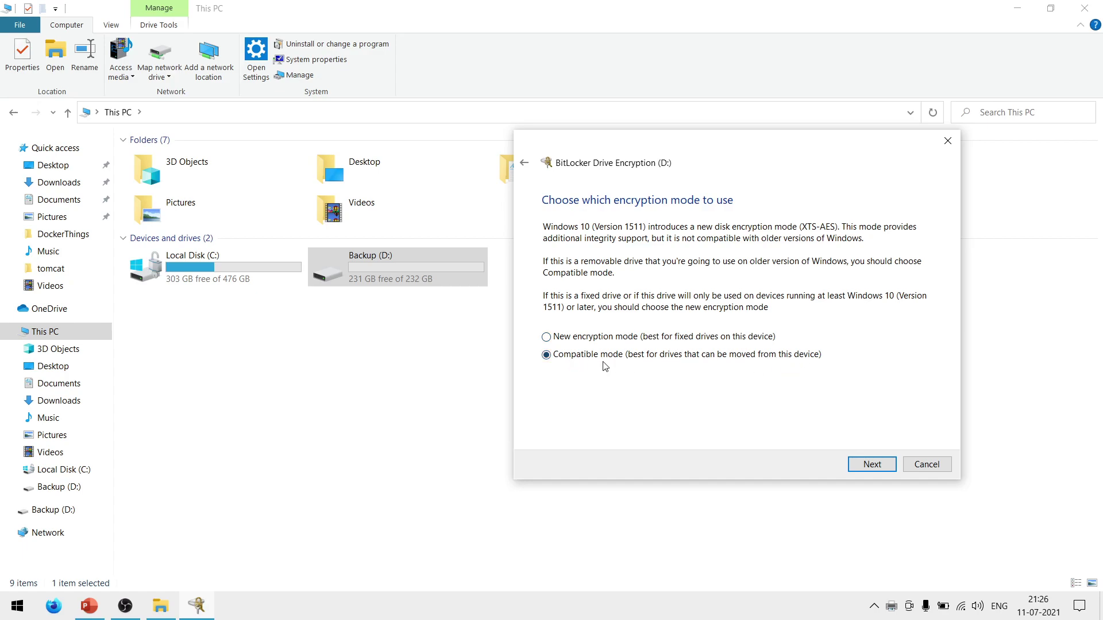
{"action": "left_click", "coordinate": [874, 467]}
{"action": "left_click", "coordinate": [854, 465]}
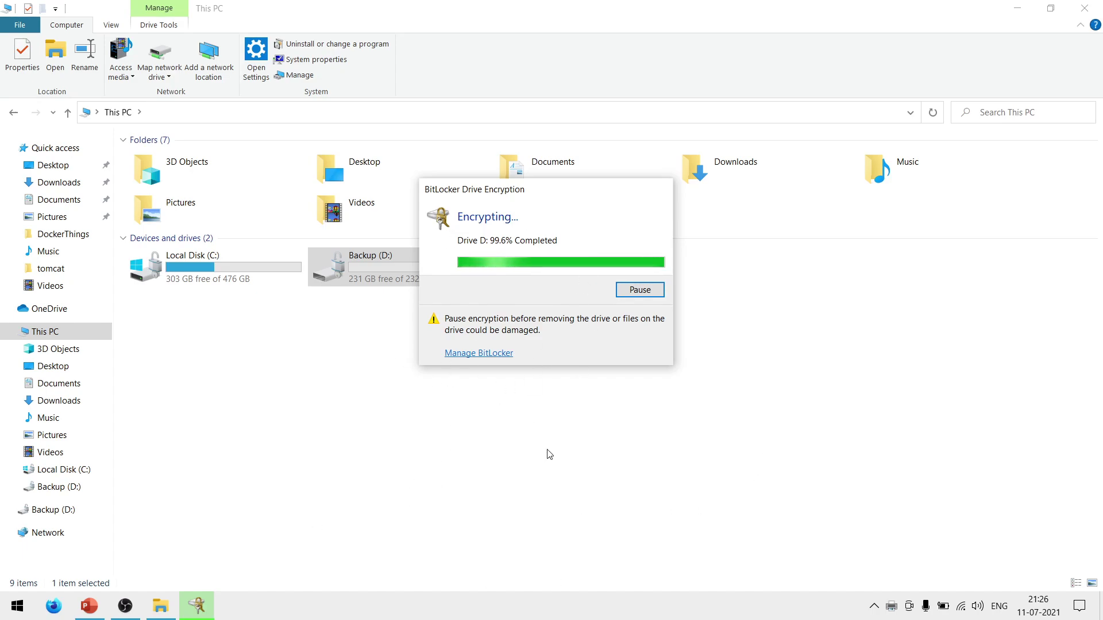
Open Manage BitLocker from Start search with 'bi', showing C: on and D: encrypting
{"action": "left_click", "coordinate": [1032, 12]}
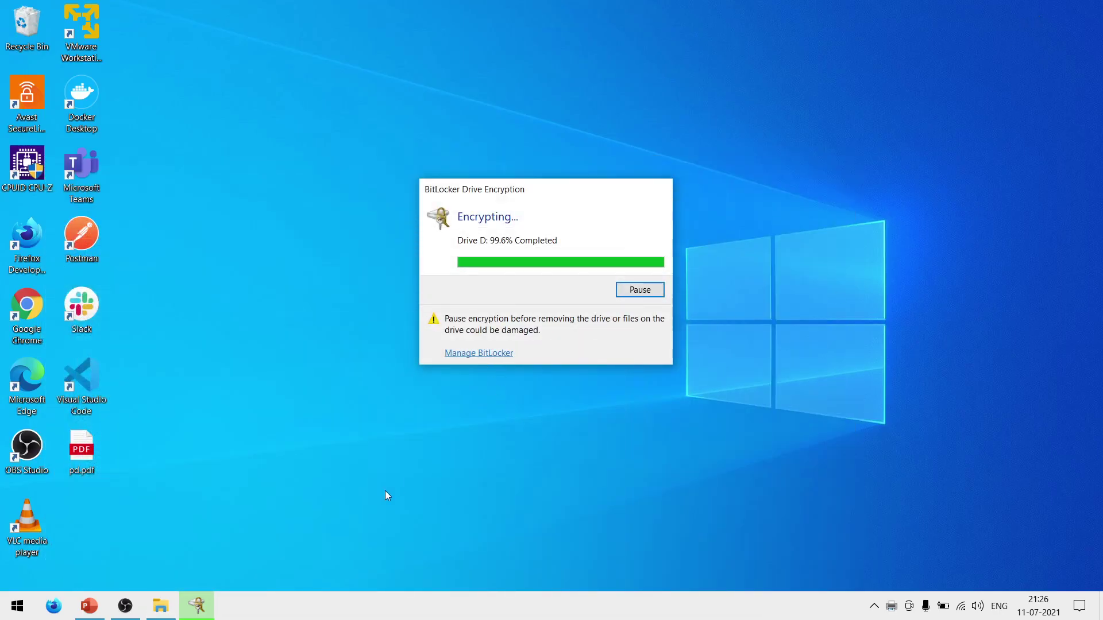
{"action": "key", "text": "super"}
{"action": "type", "text": "bi"}
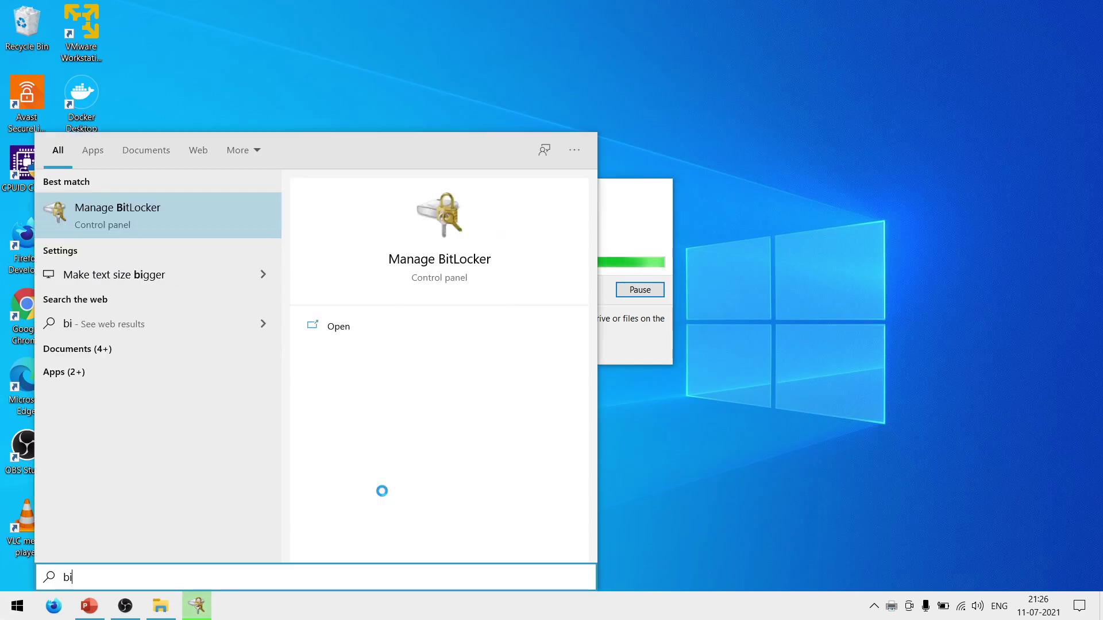
{"action": "key", "text": "Return"}
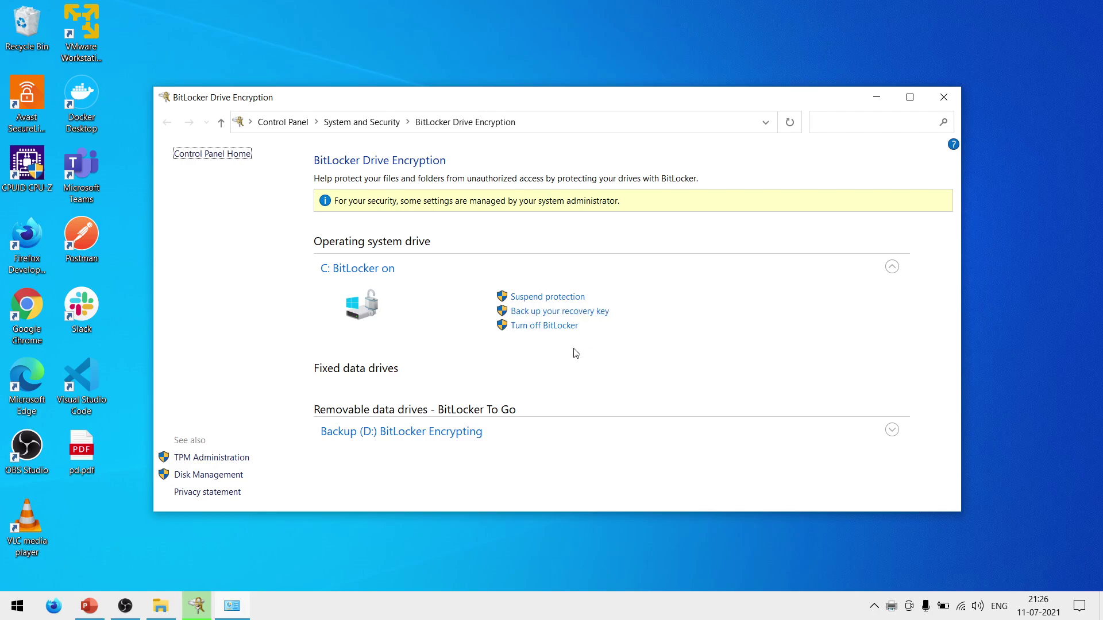
{"action": "key", "text": "super"}
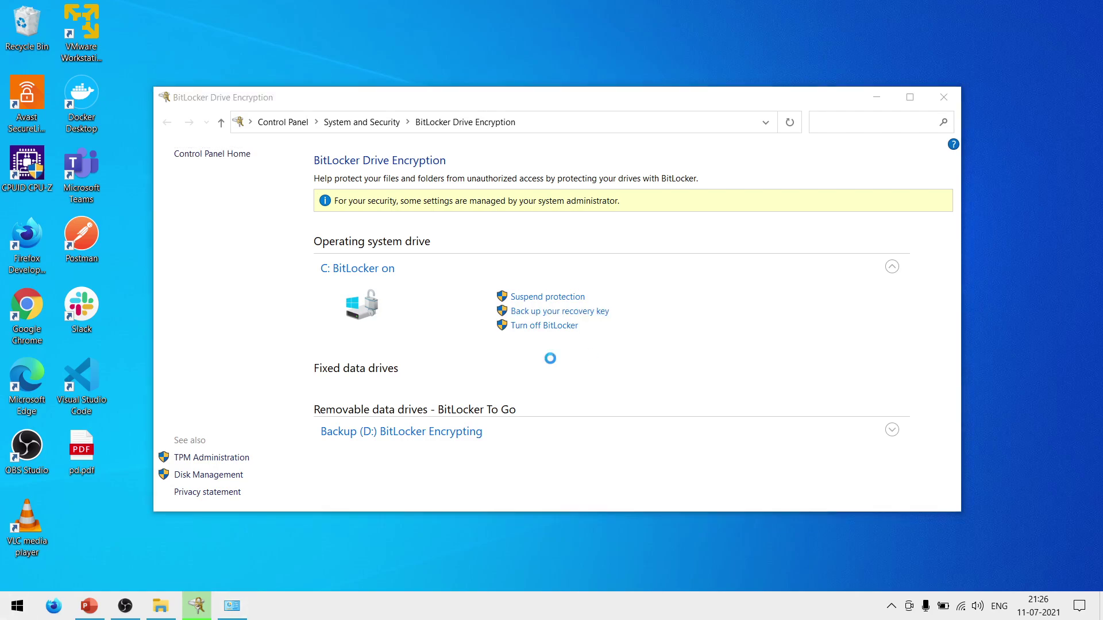
{"action": "type", "text": "bi"}
{"action": "key", "text": "Return"}
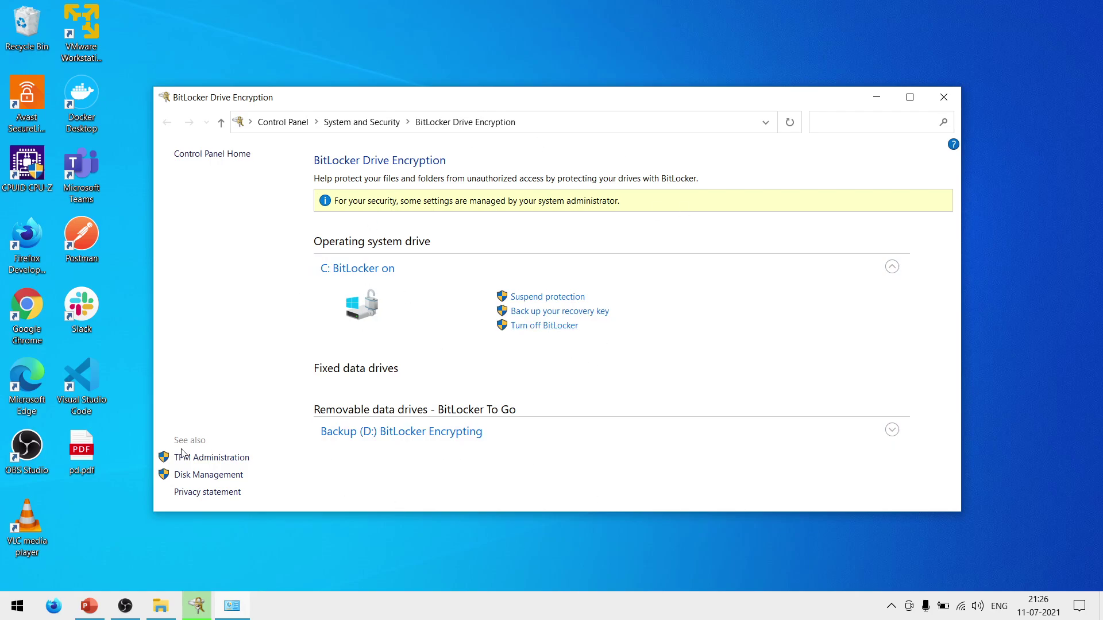
{"action": "left_click", "coordinate": [221, 458]}
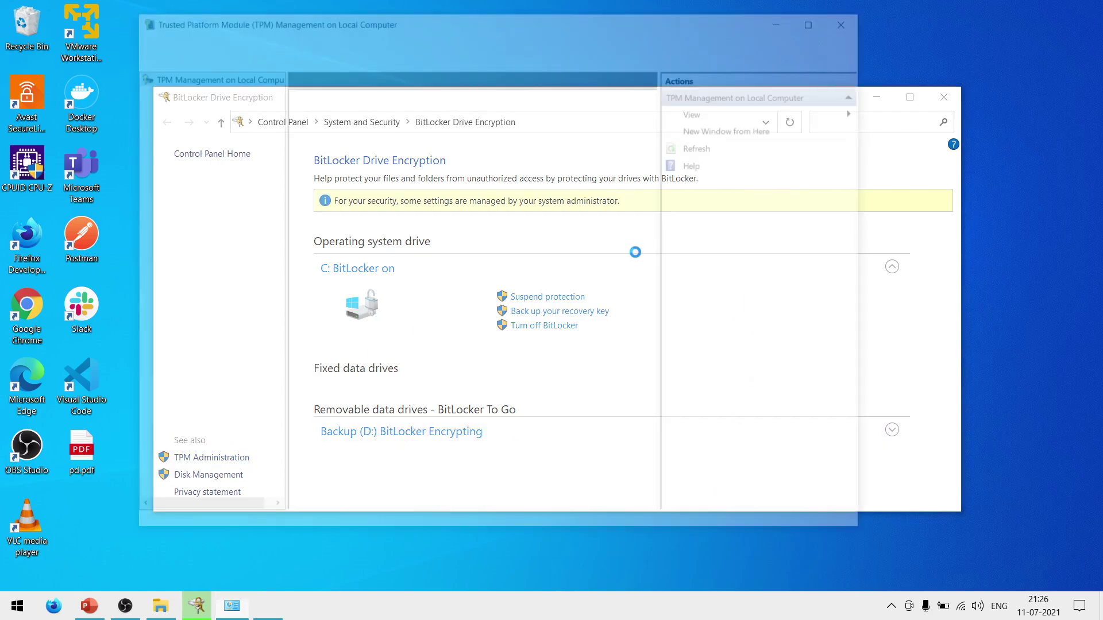
{"action": "left_click", "coordinate": [822, 18]}
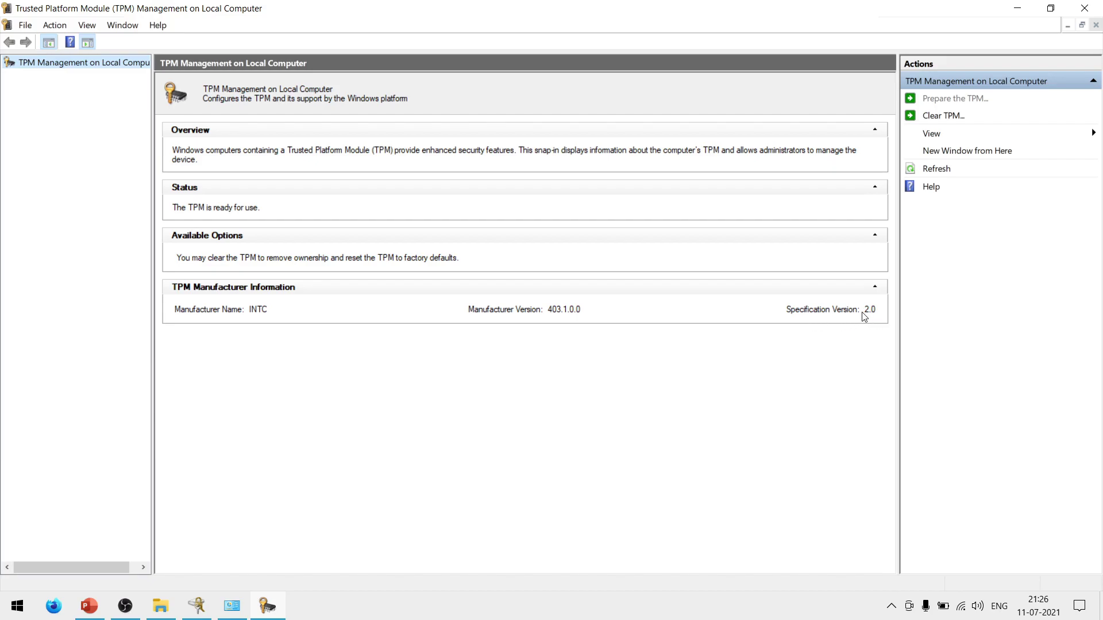
{"action": "left_click", "coordinate": [1084, 8]}
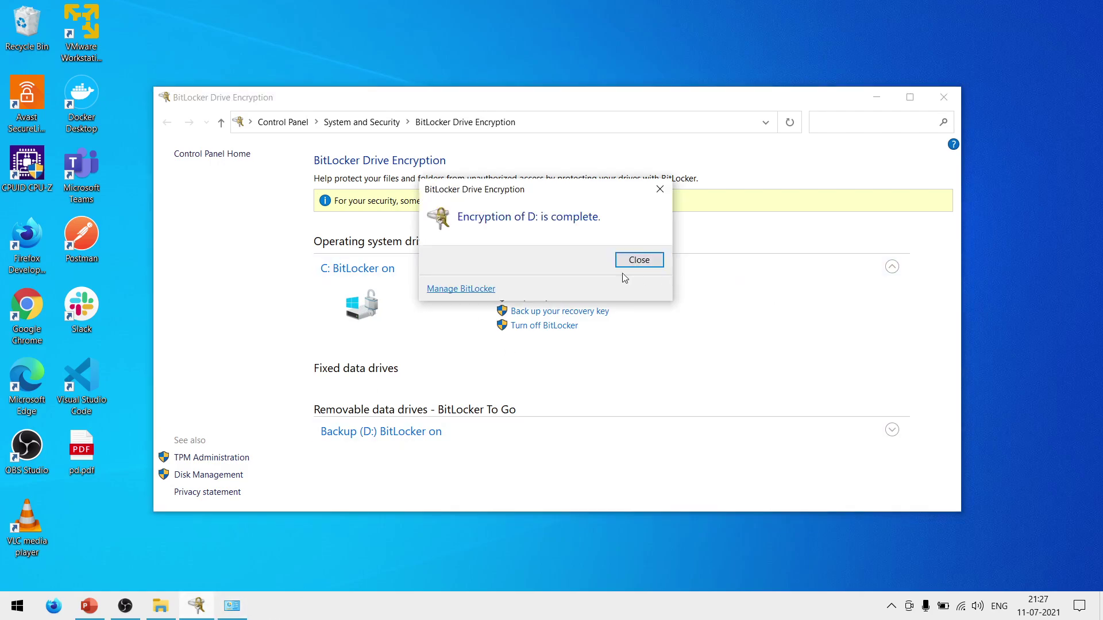
Dismiss the encryption-complete message and eject Backup (D:) from This PC in File Explorer
{"action": "left_click", "coordinate": [639, 260]}
{"action": "key", "text": "super+e"}
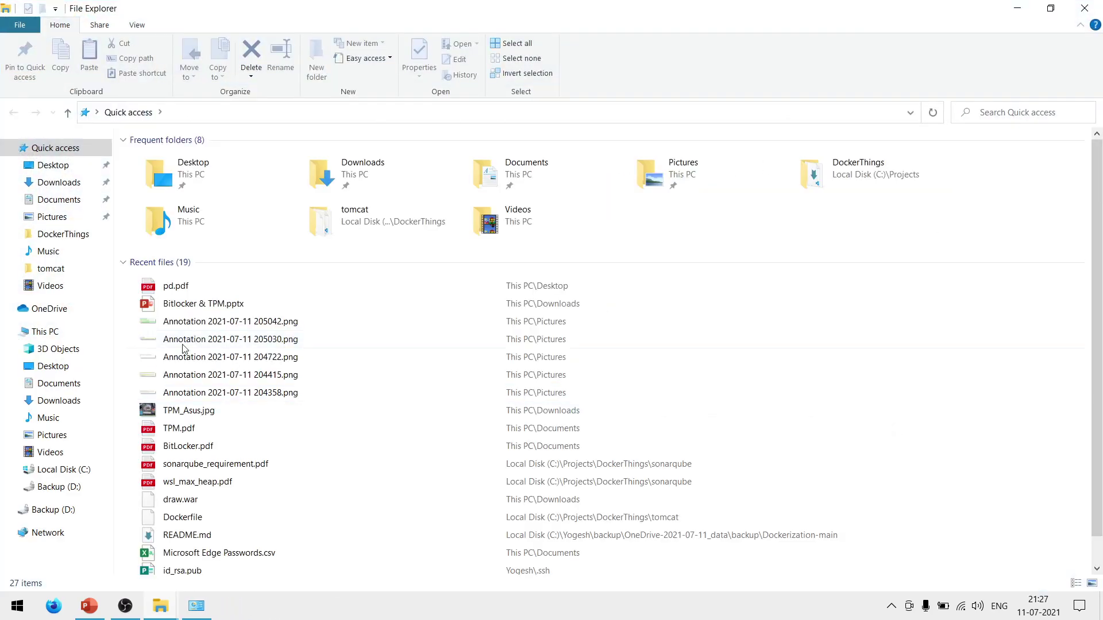
{"action": "left_click", "coordinate": [40, 332]}
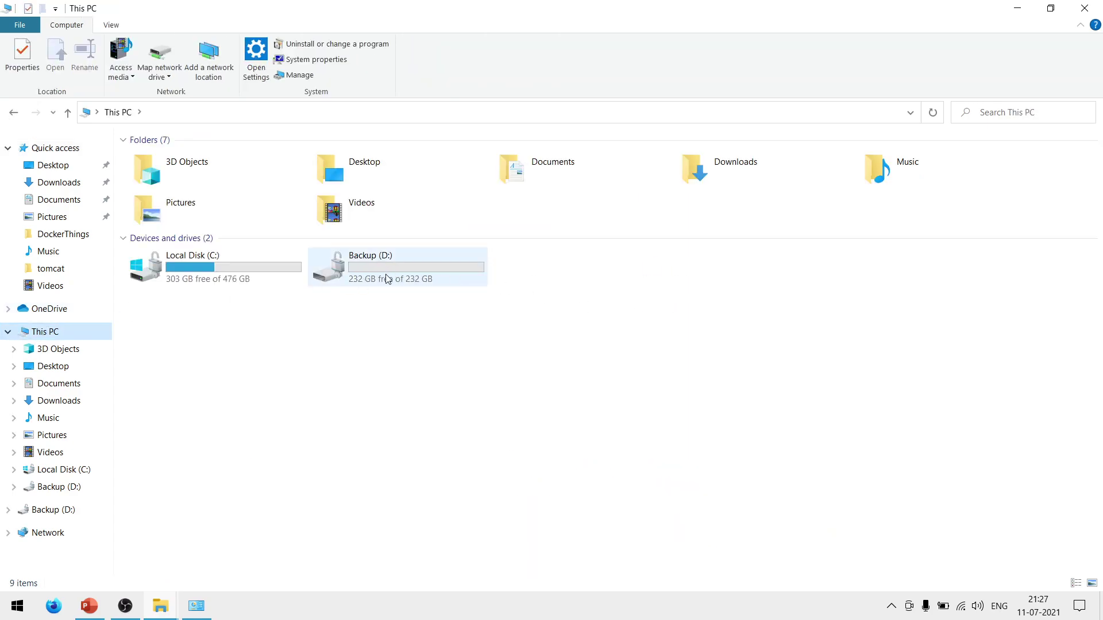
{"action": "right_click", "coordinate": [347, 276]}
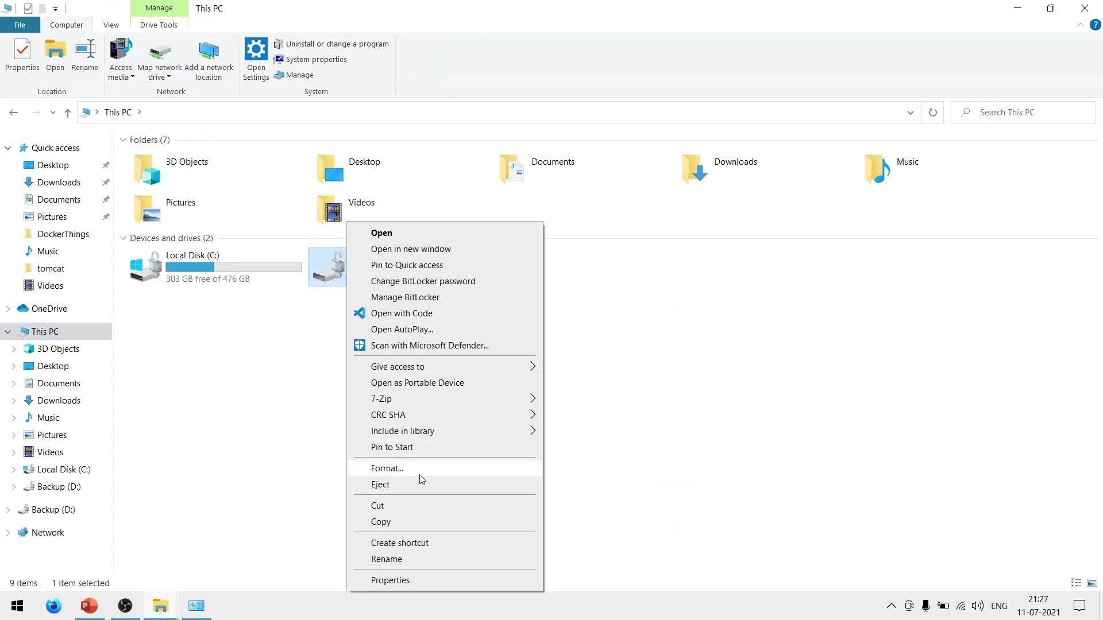
{"action": "left_click", "coordinate": [375, 483]}
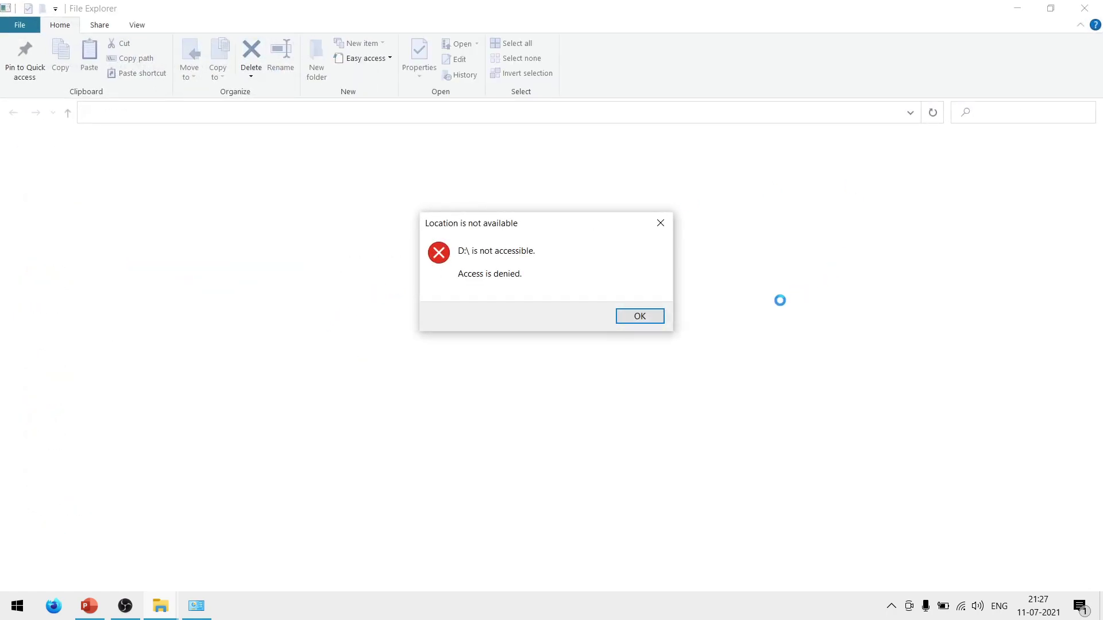
Unlock the locked D: drive by entering its BitLocker password in the unlock prompt
{"action": "left_click", "coordinate": [632, 317]}
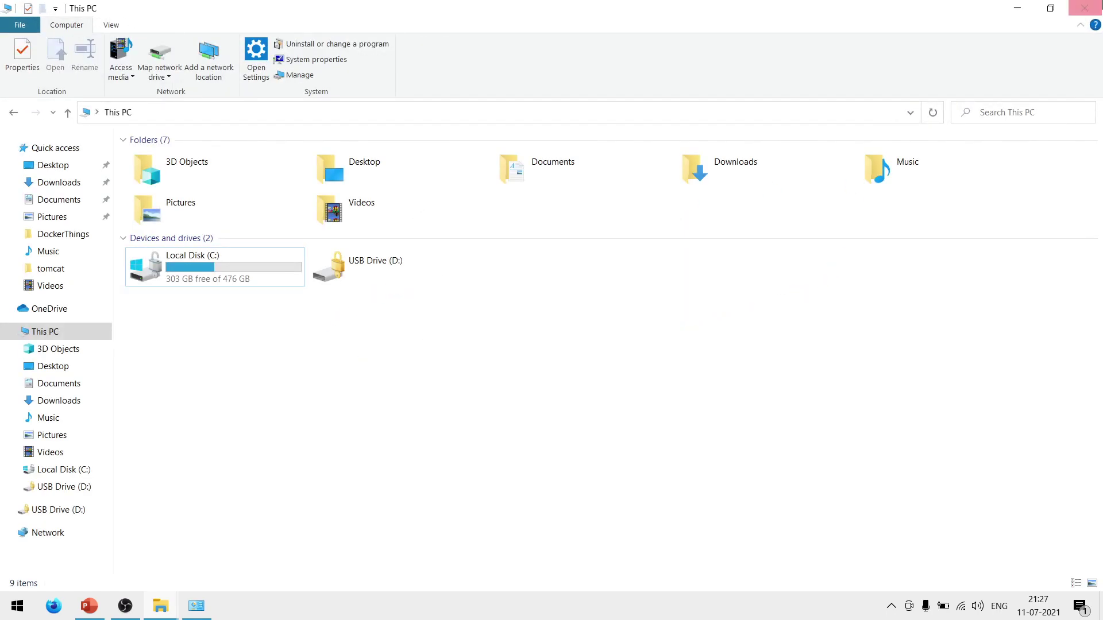
{"action": "double_click", "coordinate": [336, 280]}
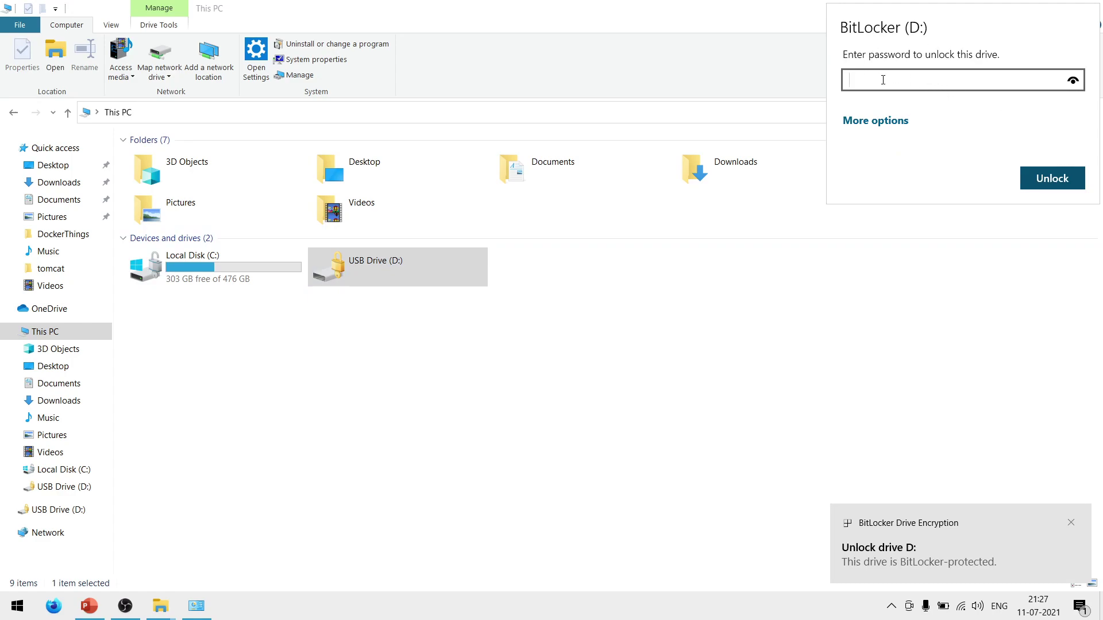
{"action": "type", "text": "*****"}
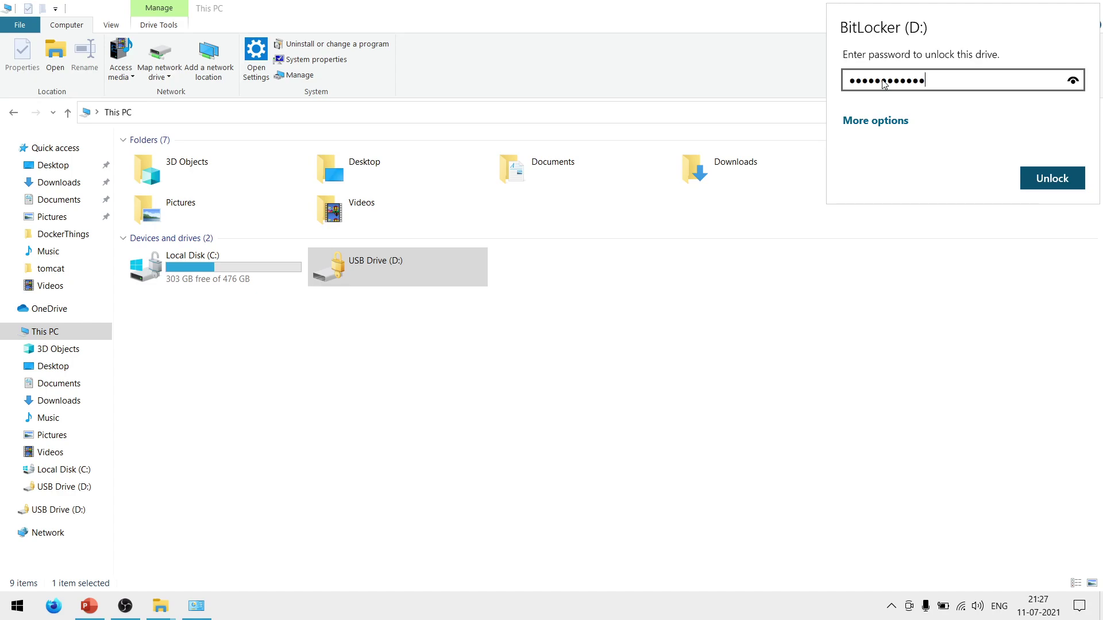
{"action": "left_click", "coordinate": [1067, 179]}
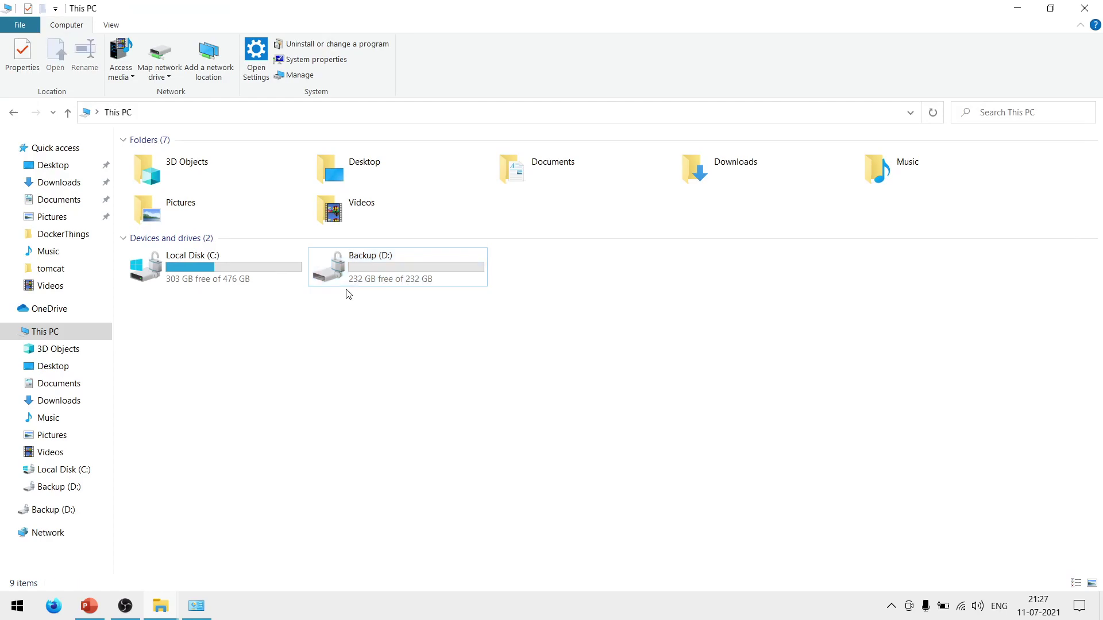
Eject Backup (D:) from This PC using its right-click menu
{"action": "left_click", "coordinate": [379, 284]}
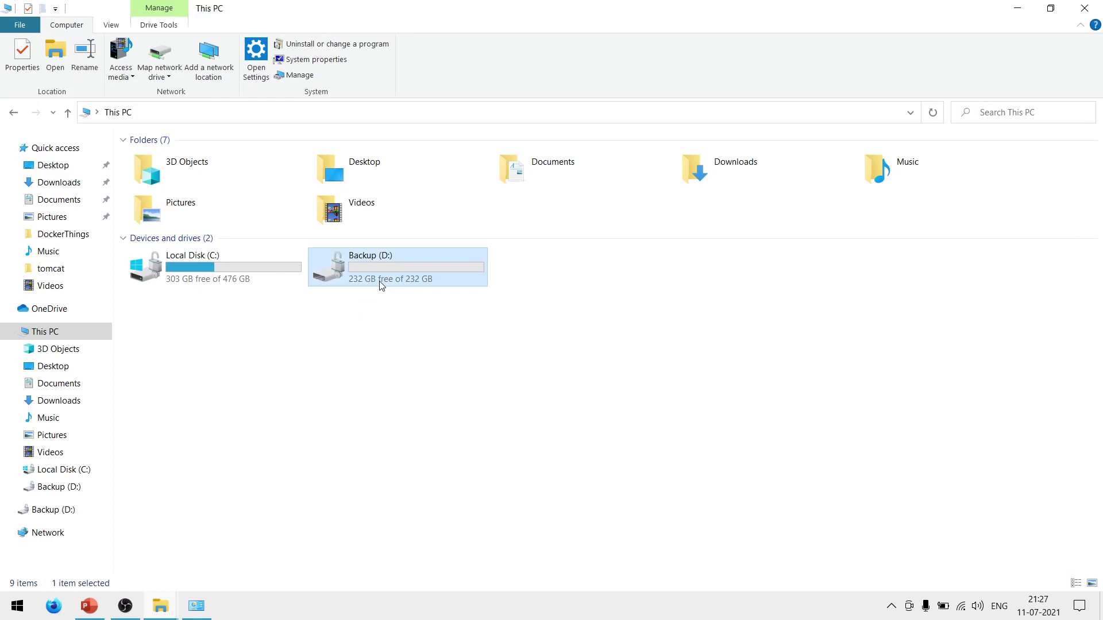
{"action": "right_click", "coordinate": [380, 285]}
{"action": "left_click", "coordinate": [468, 485]}
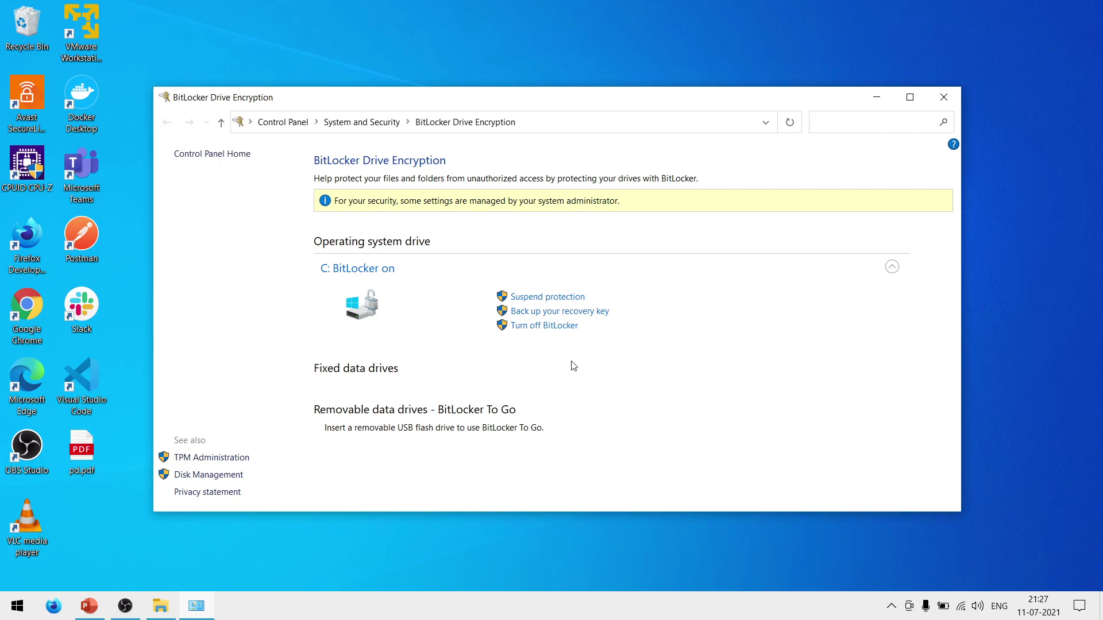
Launch the Local Group Policy Editor with gpedit.msc from Run and maximize it
{"action": "key", "text": "super+r"}
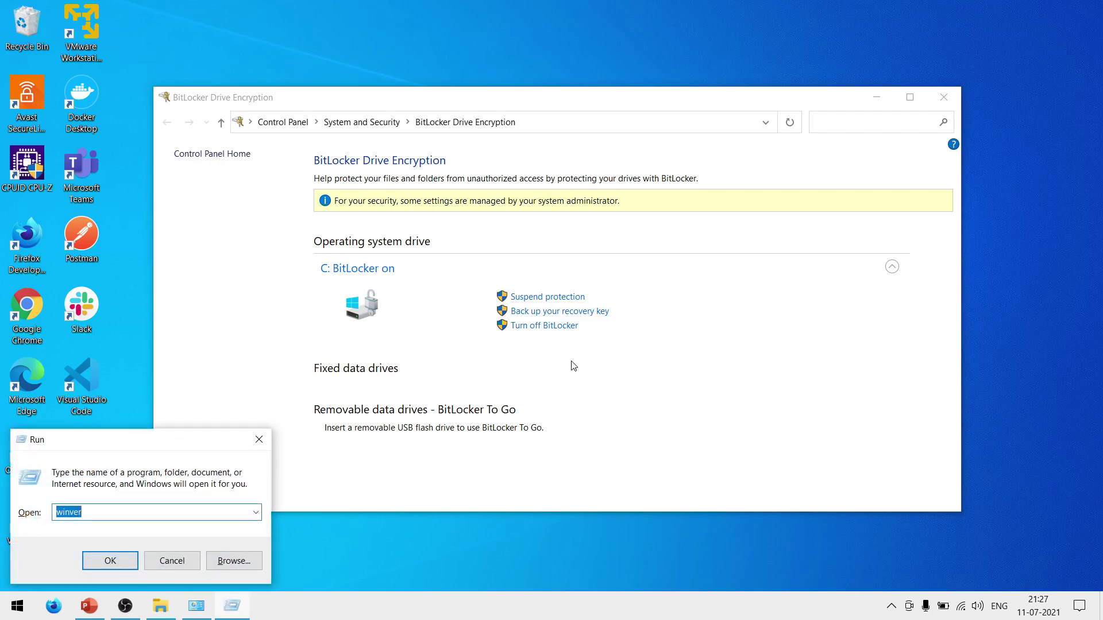
{"action": "type", "text": "gp"}
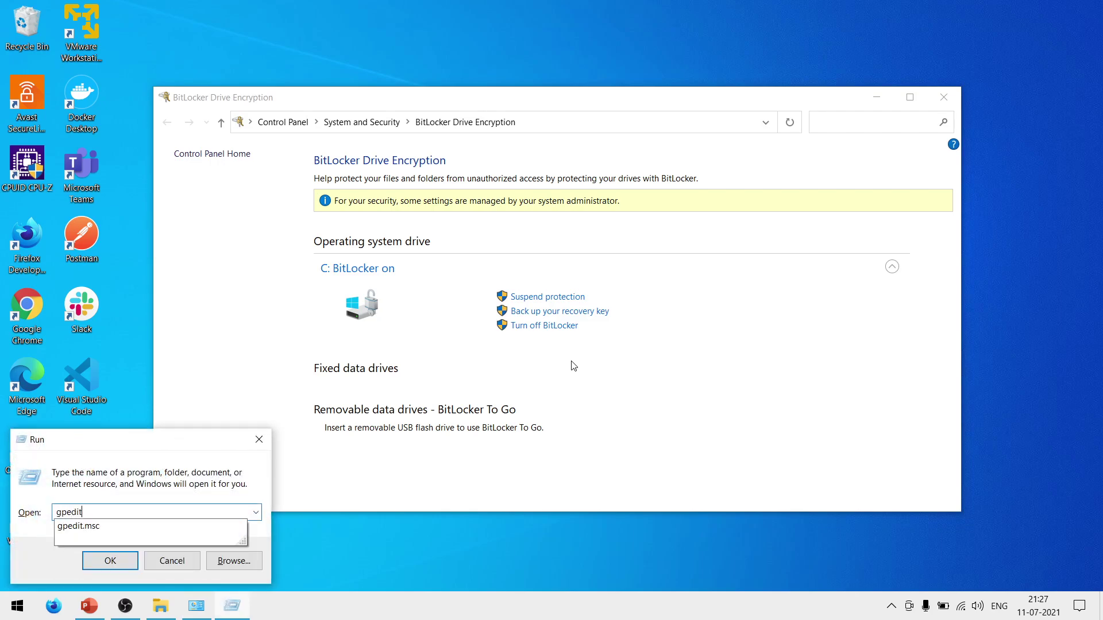
{"action": "type", "text": "edit"}
{"action": "key", "text": "Down"}
{"action": "key", "text": "Return"}
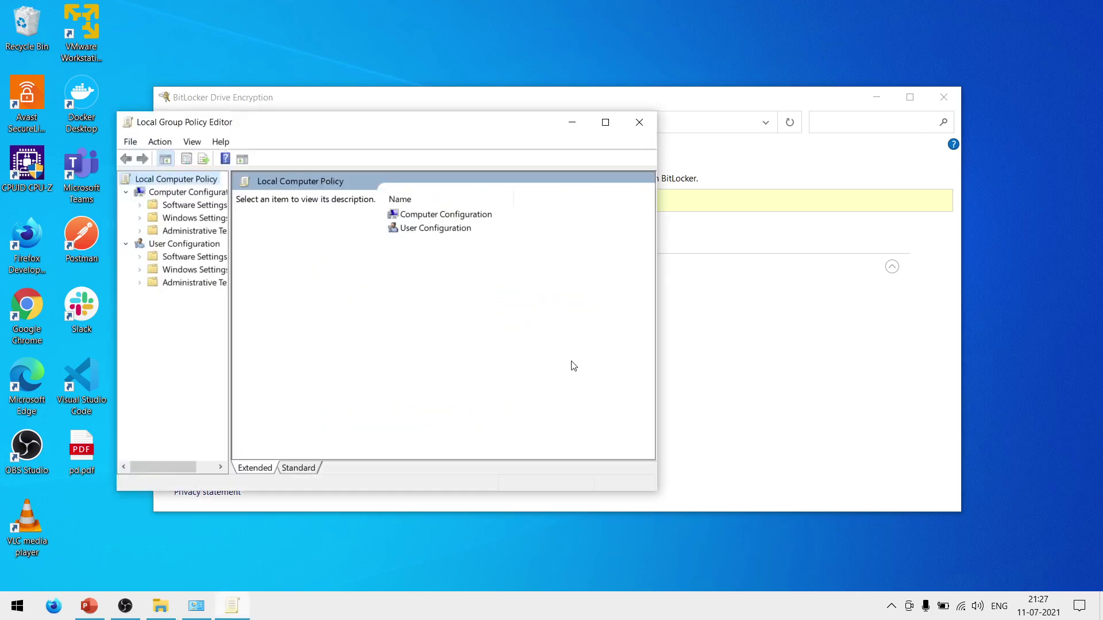
{"action": "left_click", "coordinate": [607, 123]}
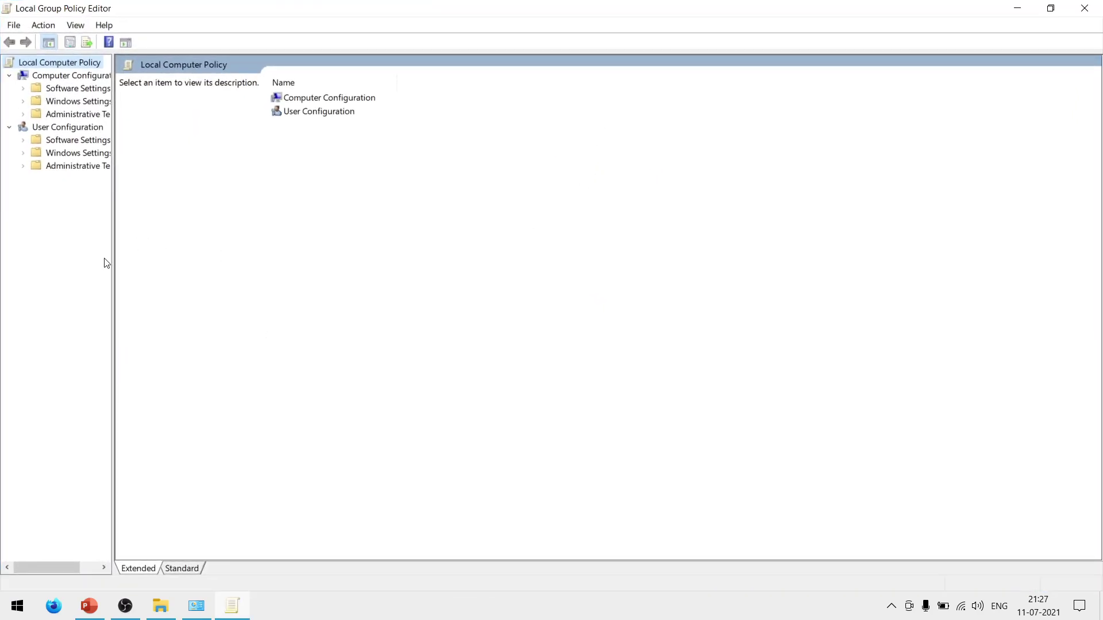
{"action": "left_click_drag", "start_coordinate": [113, 260], "coordinate": [187, 264]}
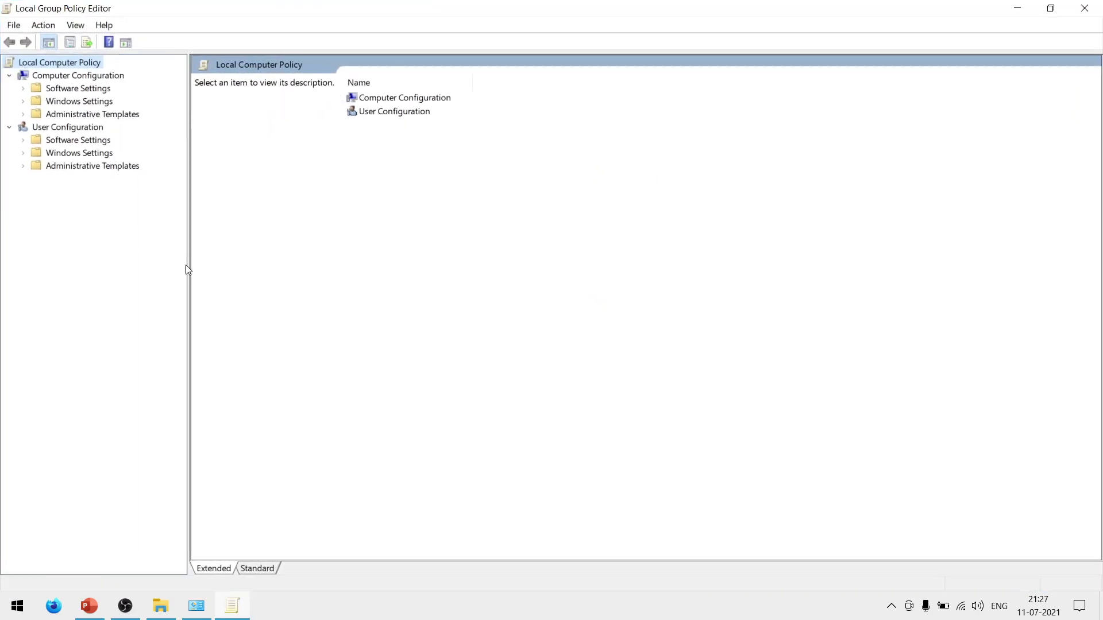
Go to BitLocker Drive Encryption > Operating System Drives and select Require additional authentication at startup
{"action": "left_click", "coordinate": [23, 114]}
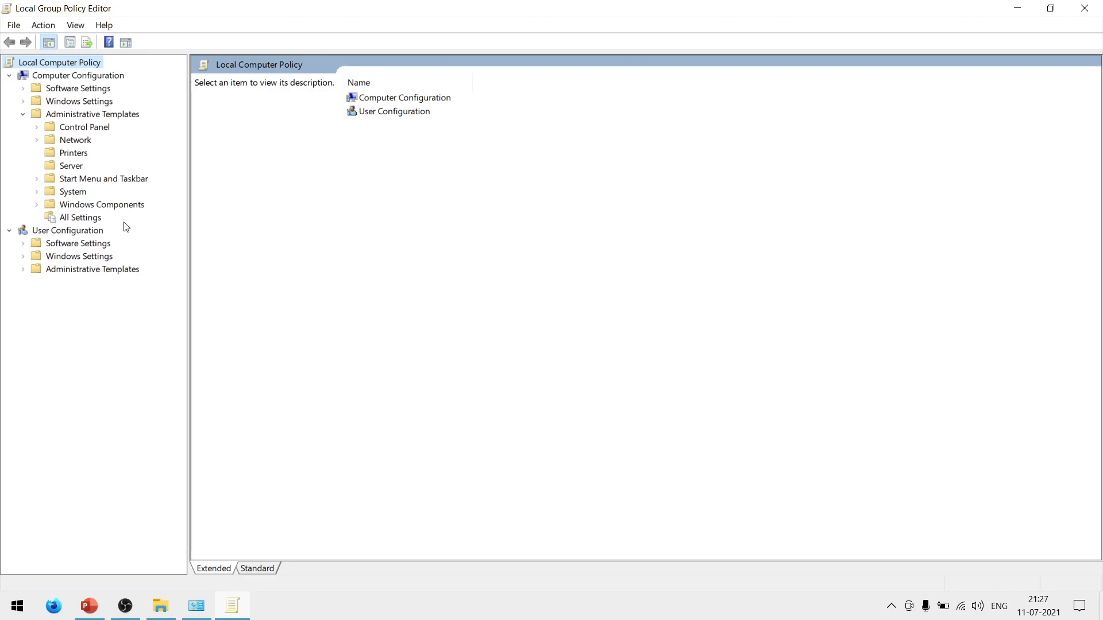
{"action": "double_click", "coordinate": [60, 210]}
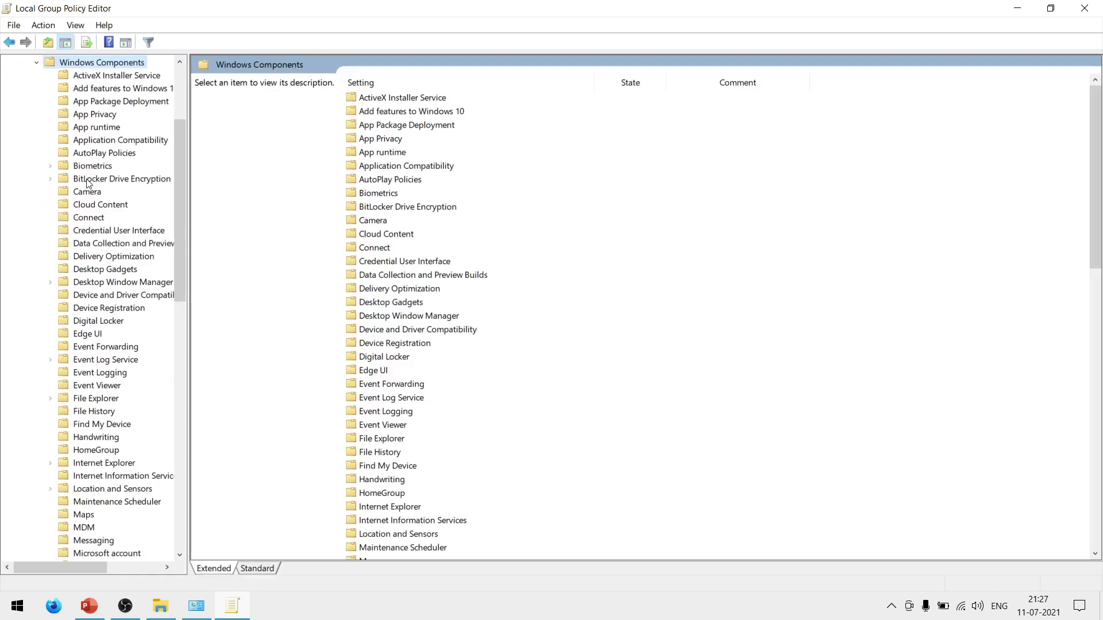
{"action": "double_click", "coordinate": [89, 182]}
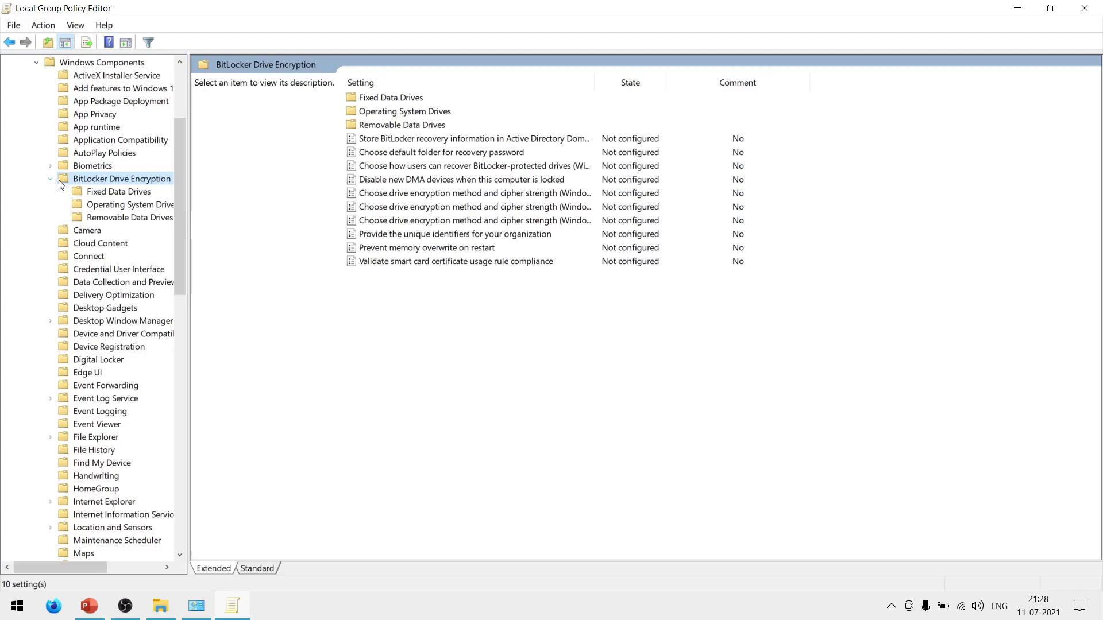
{"action": "left_click", "coordinate": [122, 204]}
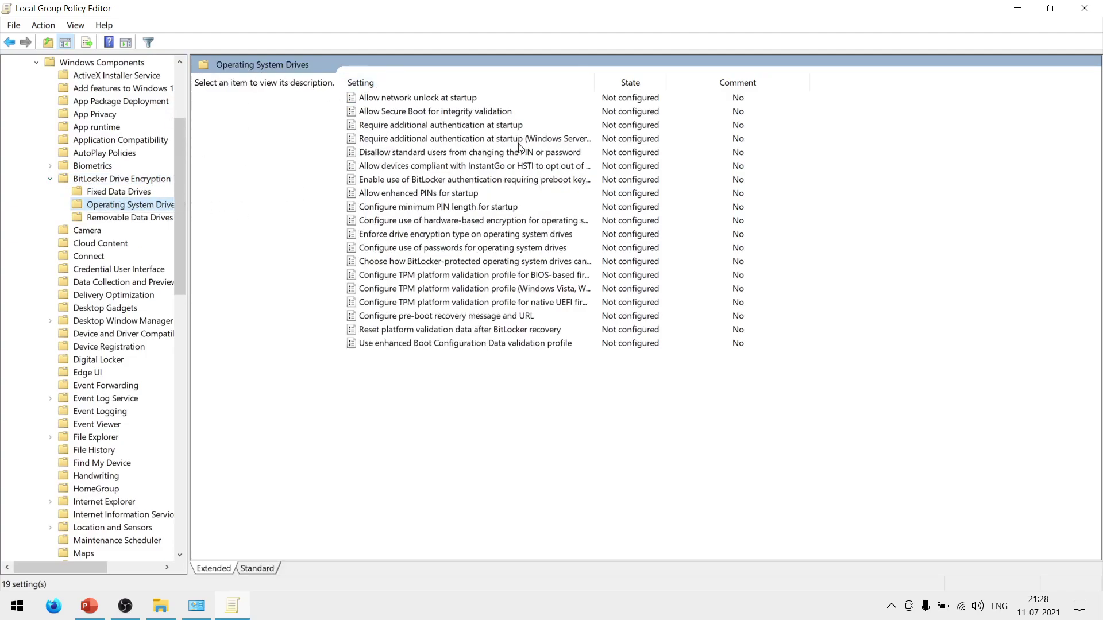
{"action": "left_click", "coordinate": [422, 128]}
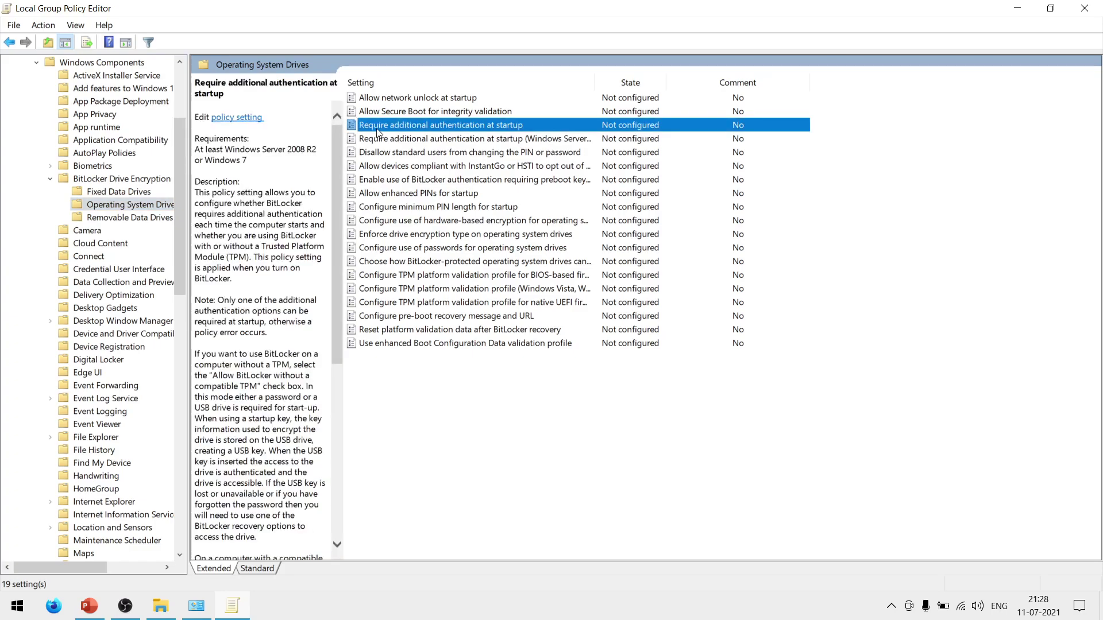
Enable Require additional authentication at startup with its default options and apply it
{"action": "double_click", "coordinate": [640, 126]}
{"action": "left_click", "coordinate": [57, 111]}
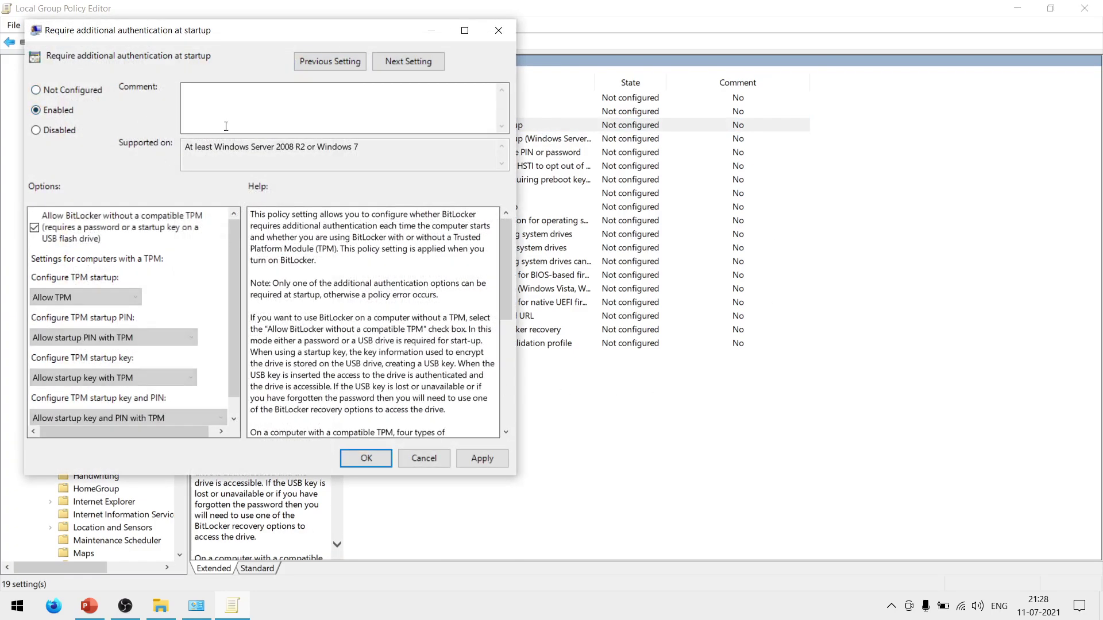
{"action": "left_click_drag", "start_coordinate": [232, 318], "coordinate": [231, 364]}
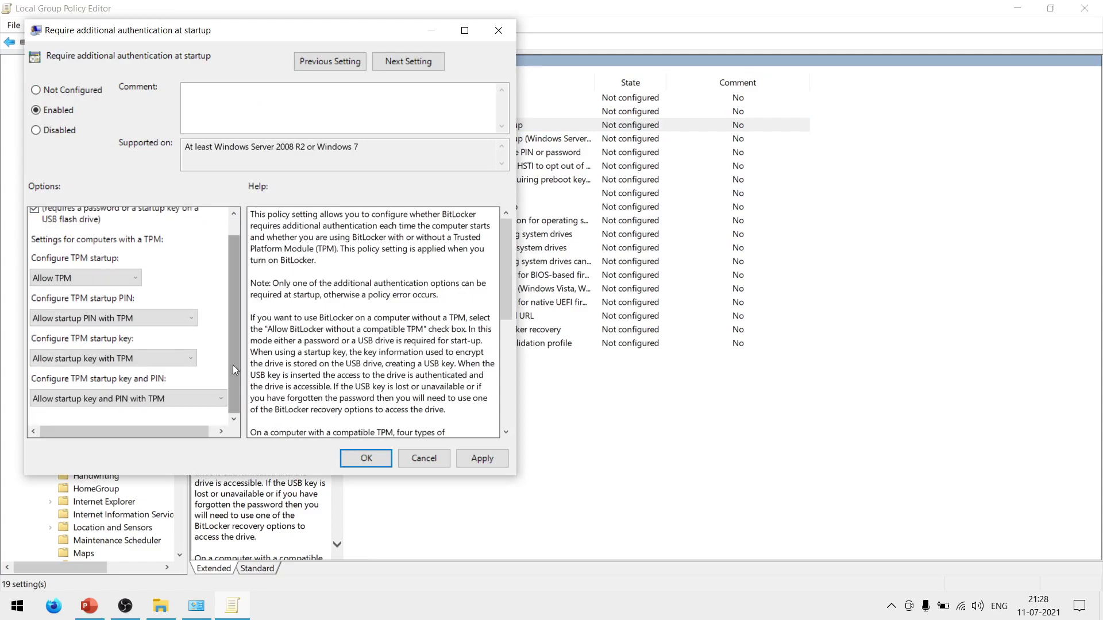
{"action": "left_click", "coordinate": [477, 459]}
{"action": "left_click", "coordinate": [365, 457]}
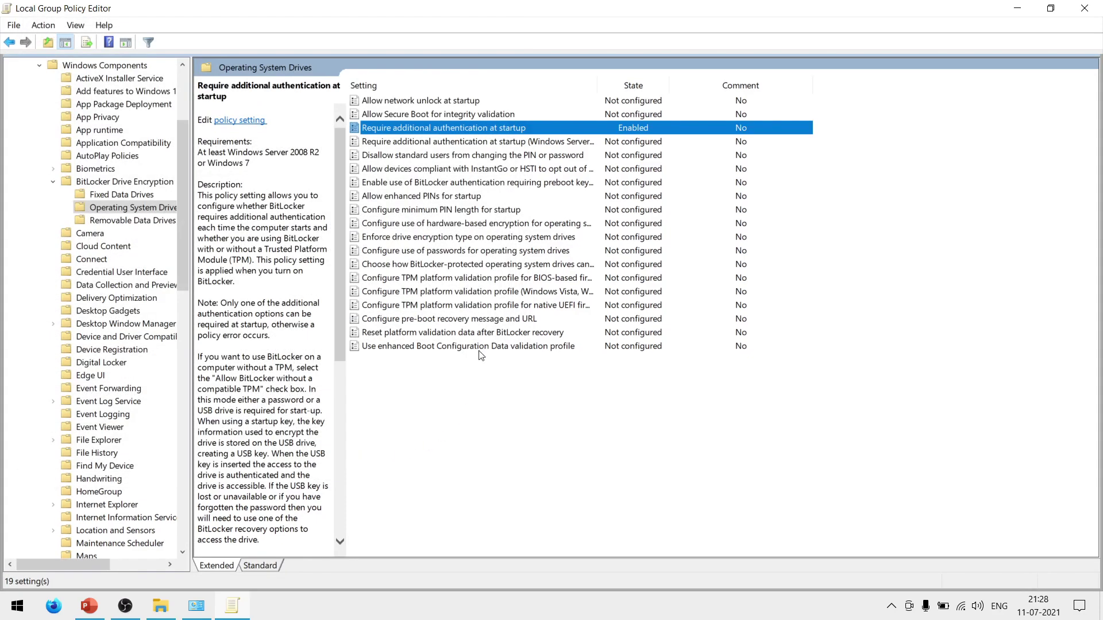
{"action": "left_click", "coordinate": [1016, 13]}
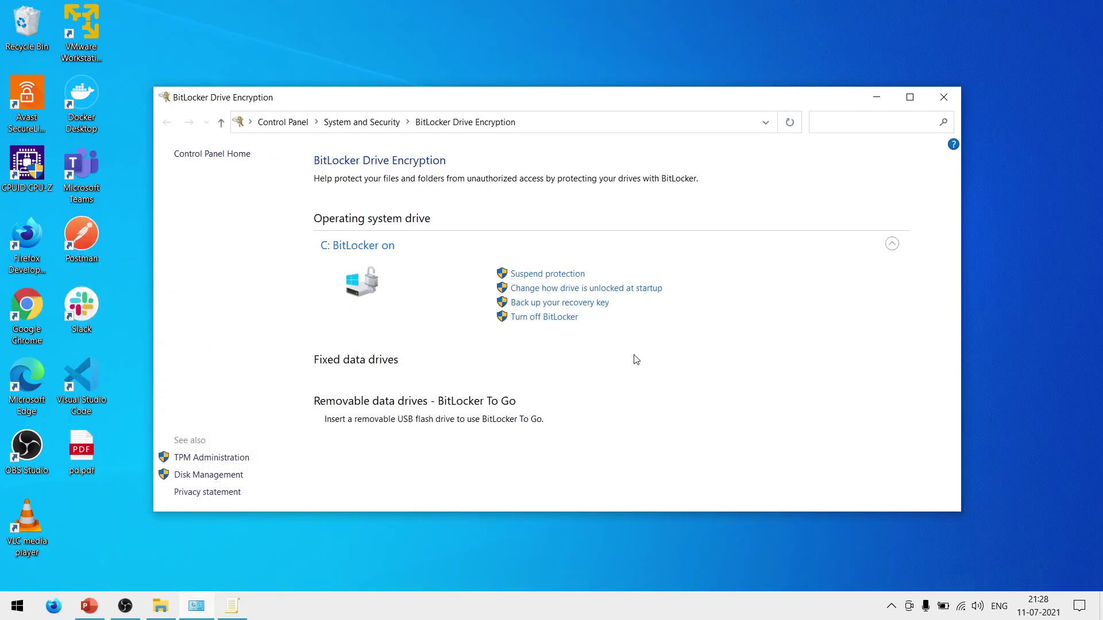
Set a 6-digit startup PIN for C: by choosing Enter a PIN and confirming it
{"action": "left_click", "coordinate": [616, 290]}
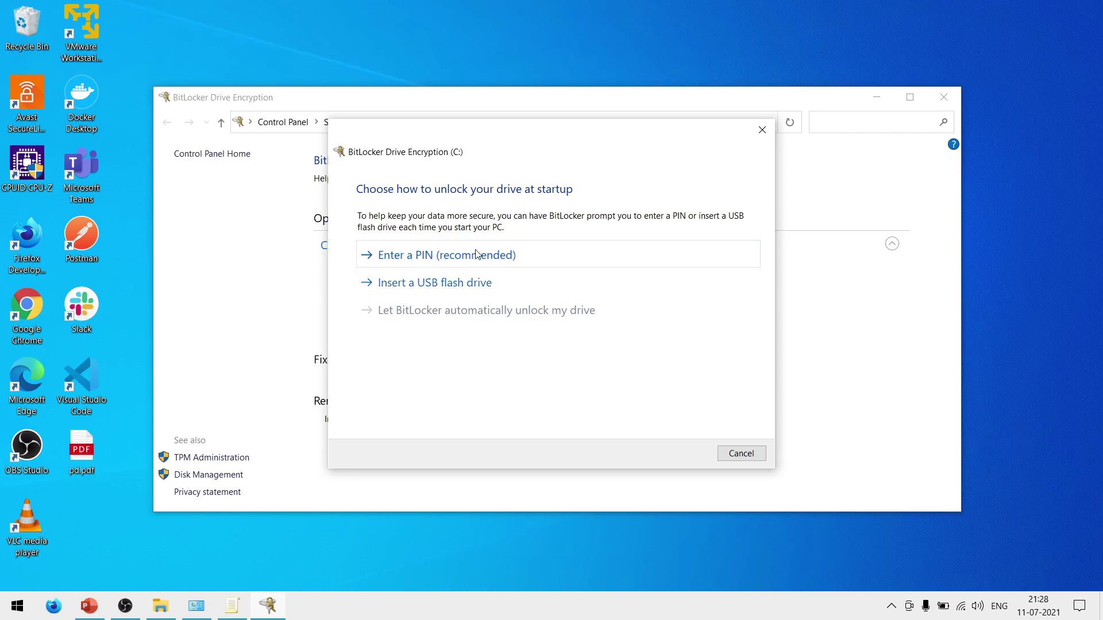
{"action": "left_click", "coordinate": [426, 259]}
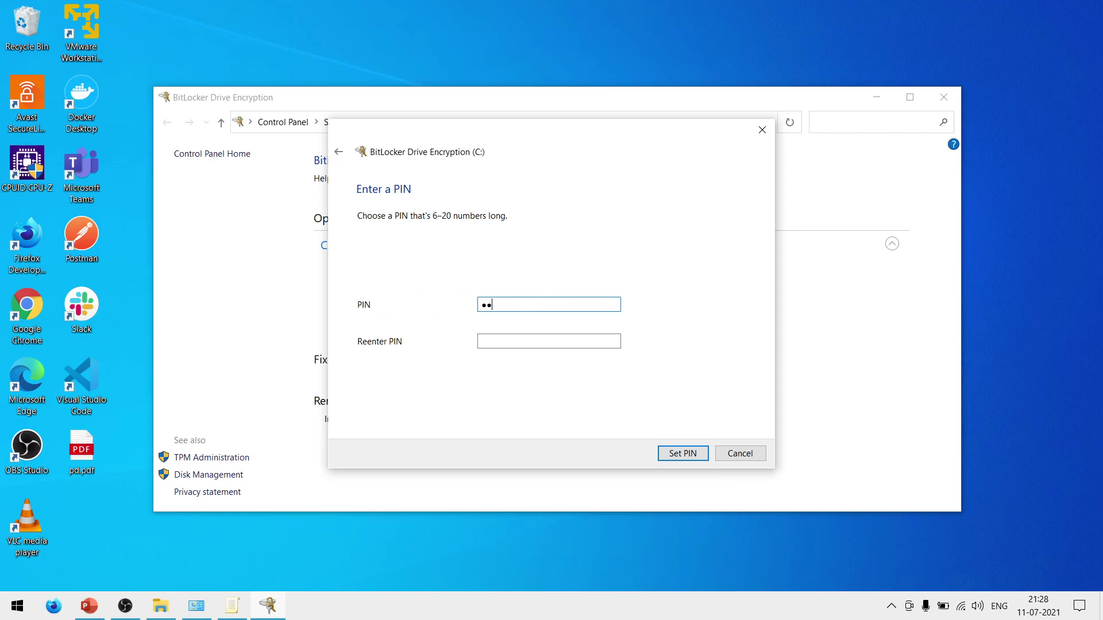
{"action": "key", "text": "Tab"}
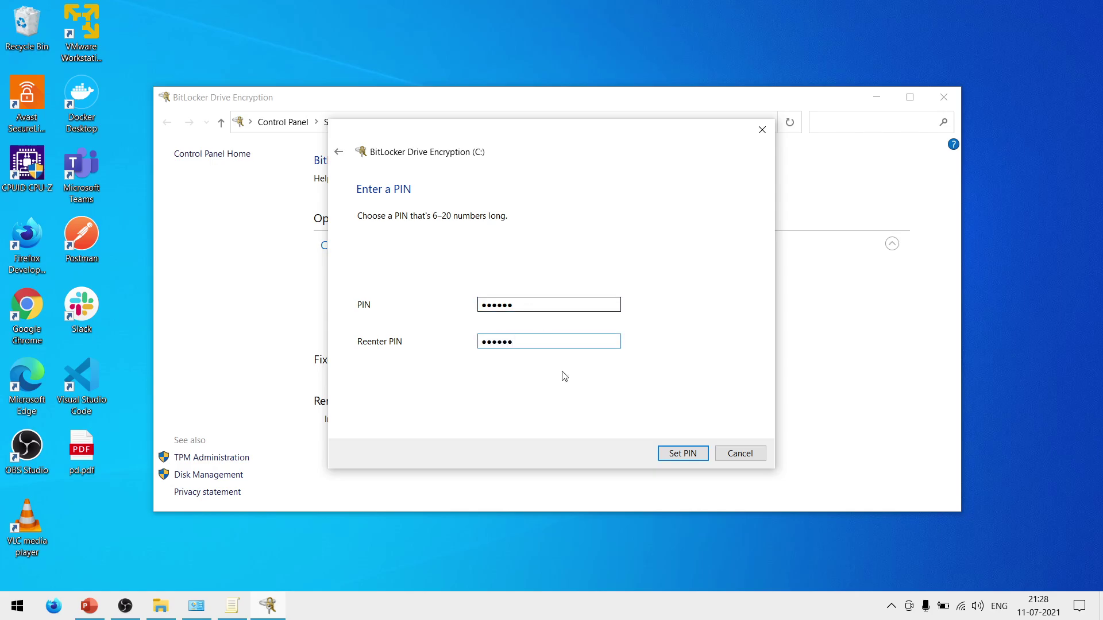
{"action": "left_click", "coordinate": [678, 455]}
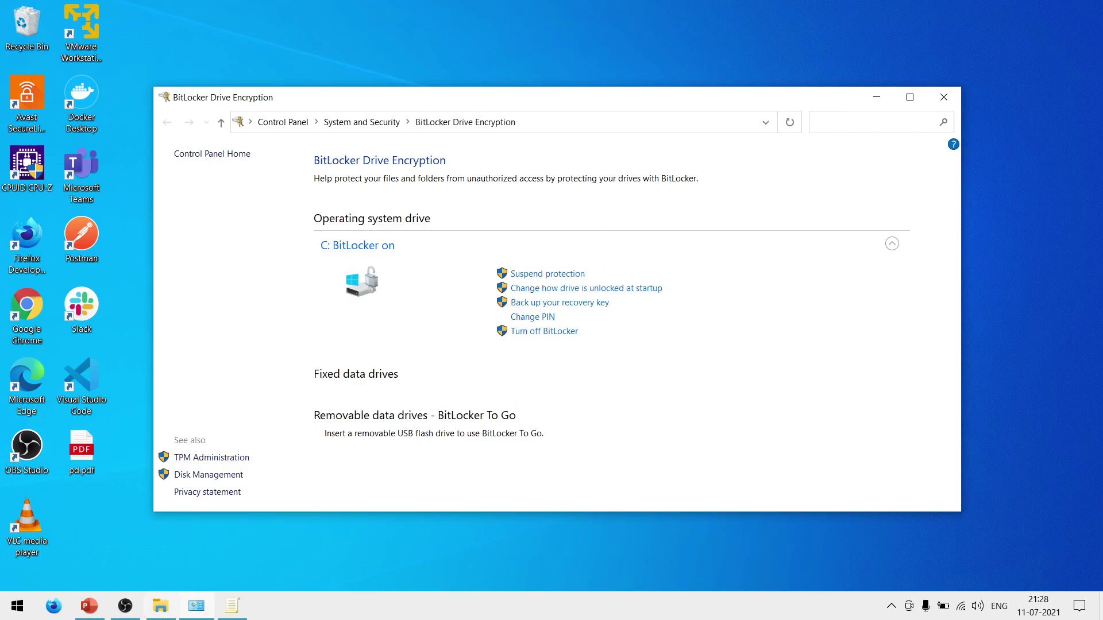
Confirm the startup authentication policy in Local Group Policy Editor is still Enabled
{"action": "left_click", "coordinate": [230, 603]}
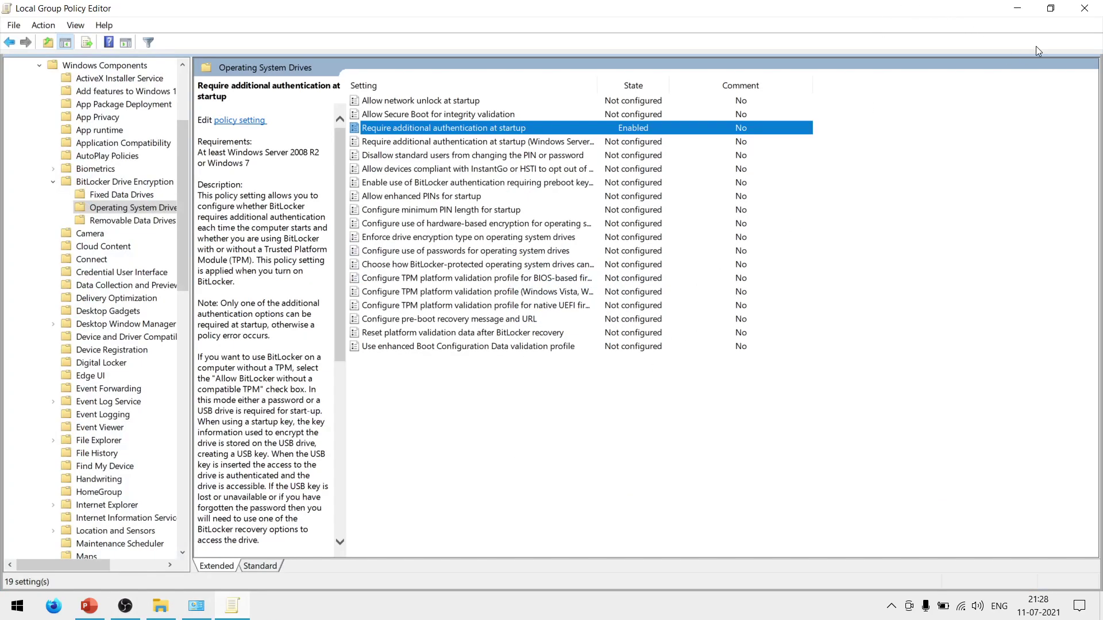
{"action": "double_click", "coordinate": [481, 129]}
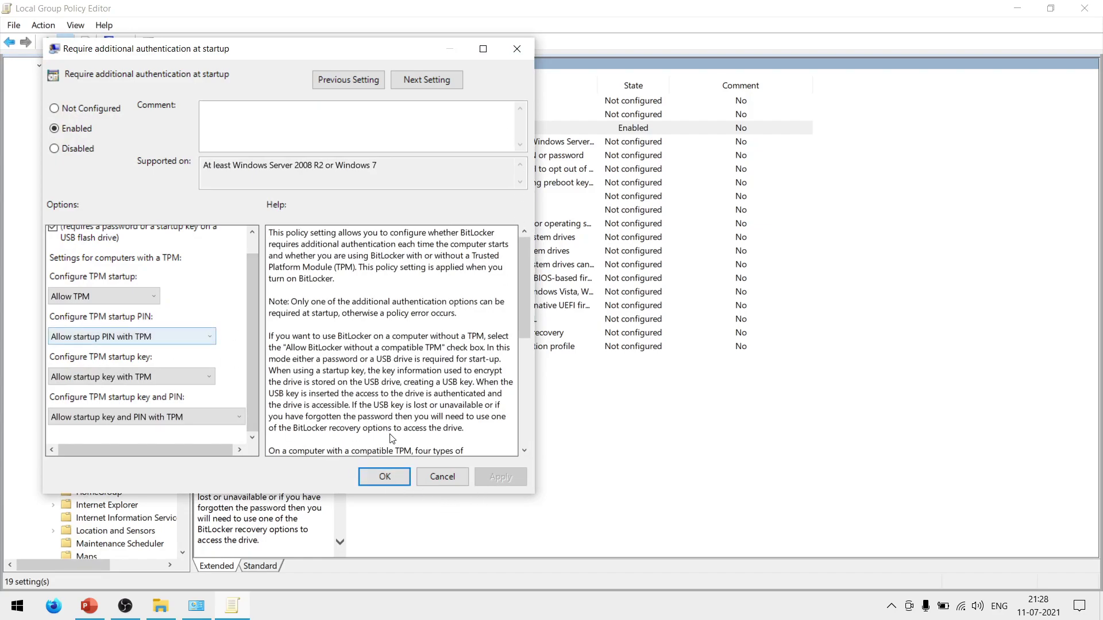
{"action": "left_click", "coordinate": [394, 481]}
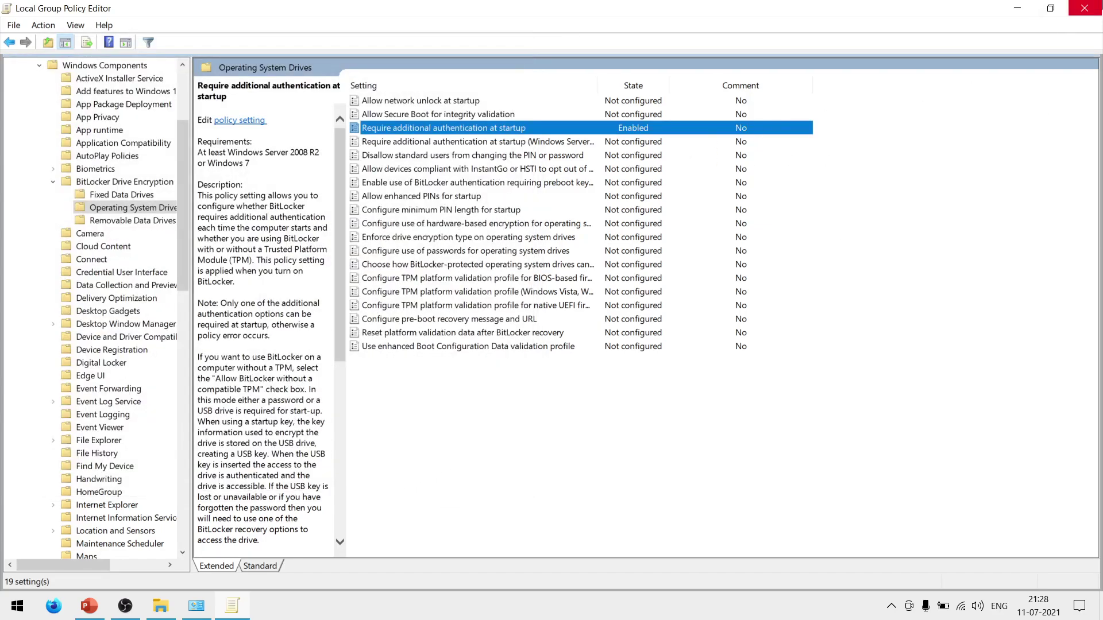
Close Local Group Policy Editor and the BitLocker Drive Encryption page, and bring up OBS Studio
{"action": "left_click", "coordinate": [1084, 8]}
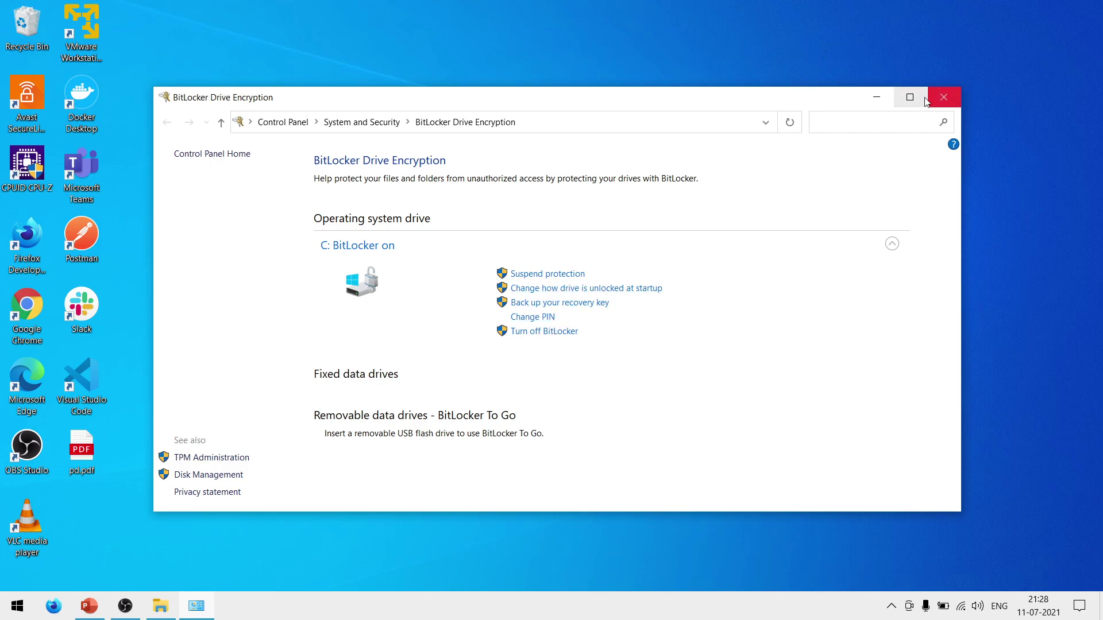
{"action": "left_click", "coordinate": [942, 98]}
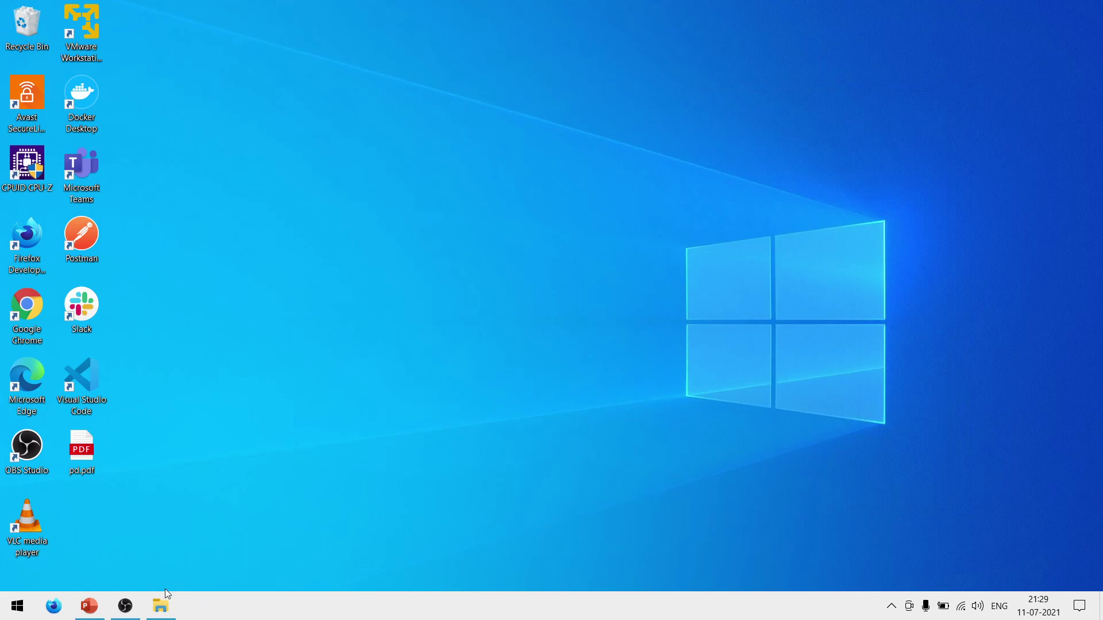
{"action": "left_click", "coordinate": [125, 609]}
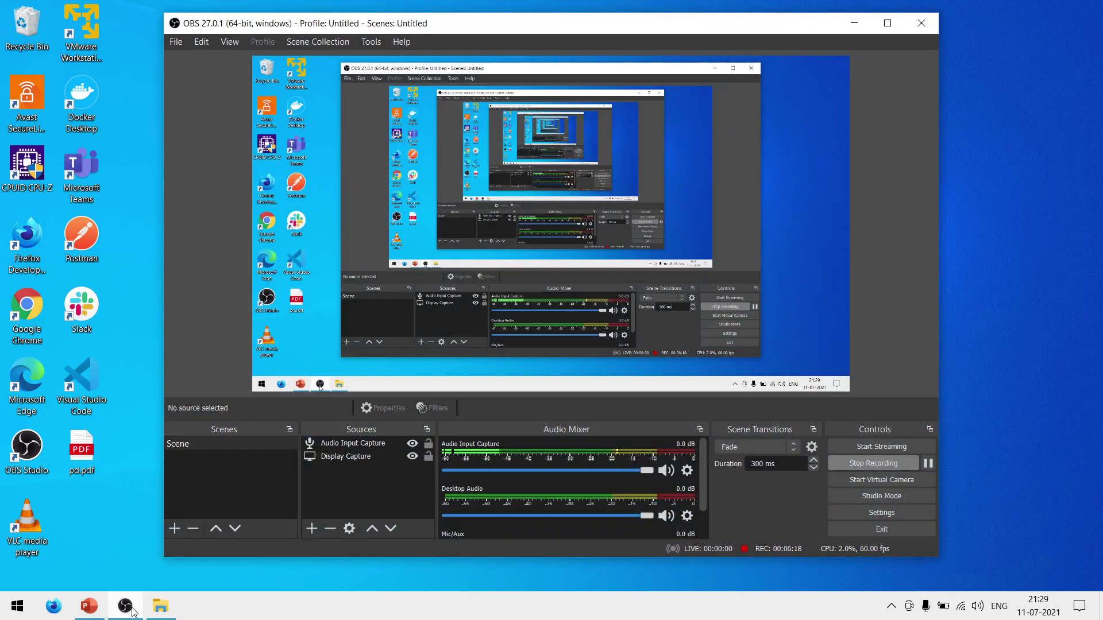